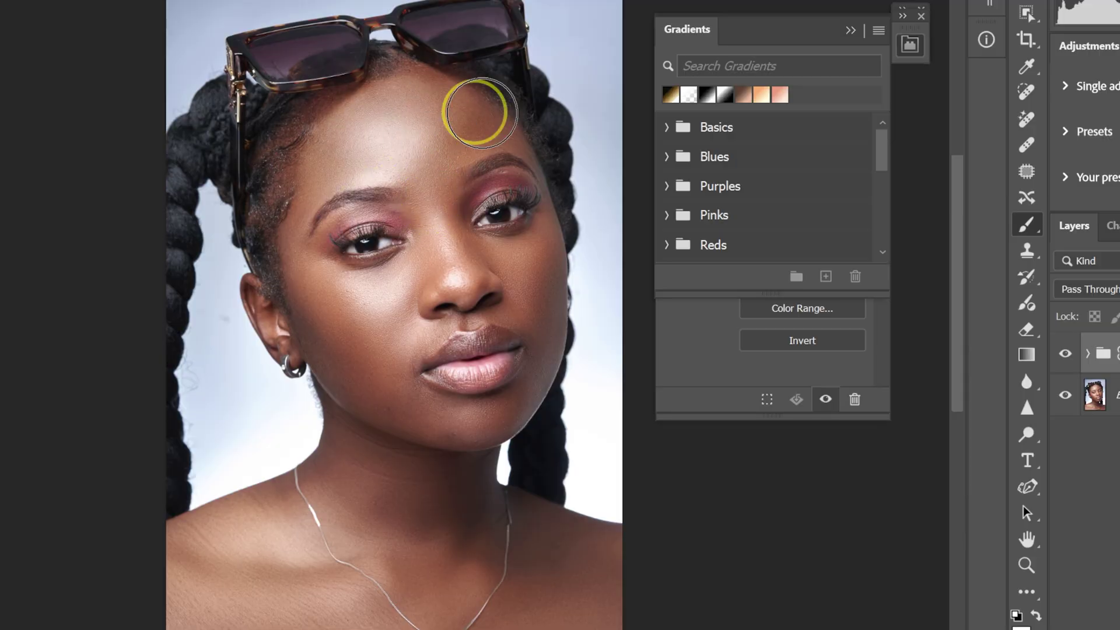
Step: Compare the effect group, re-randomize the noise gradient, and reduce magenta and yellow in Cyans
{"action": "left_click", "coordinate": [1065, 353]}
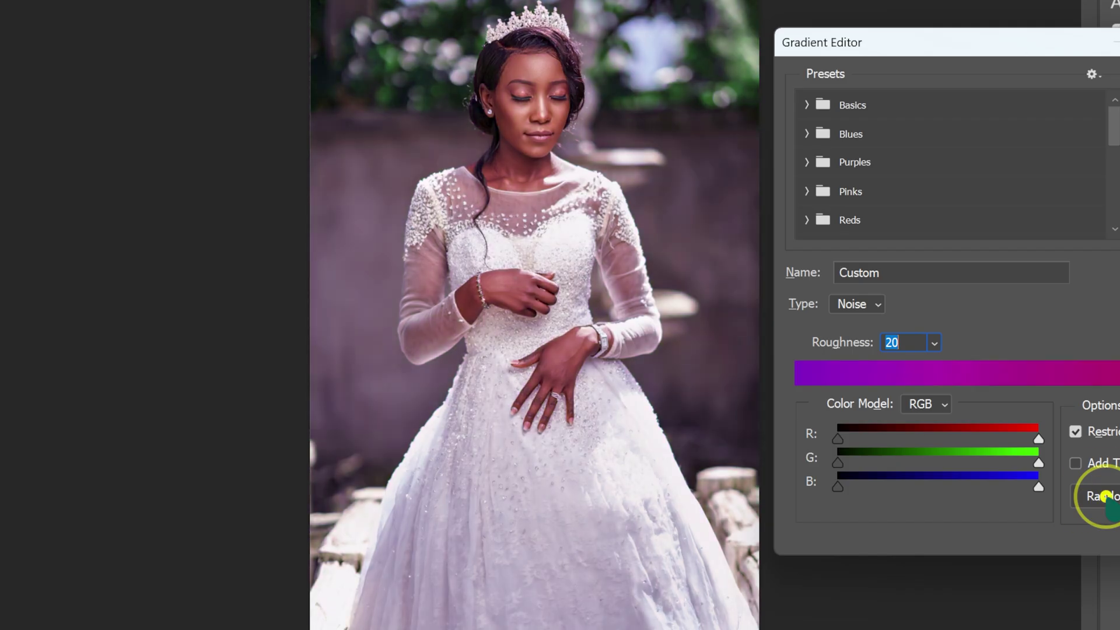
{"action": "left_click", "coordinate": [1105, 496]}
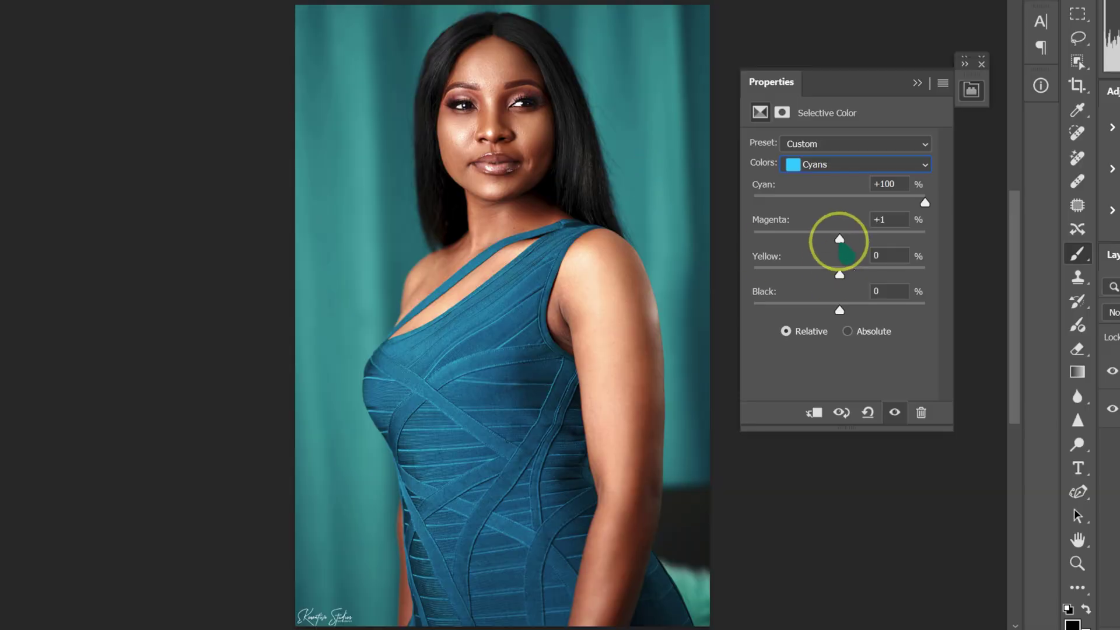
{"action": "left_click_drag", "start_coordinate": [840, 235], "coordinate": [781, 235]}
{"action": "left_click_drag", "start_coordinate": [840, 274], "coordinate": [753, 271]}
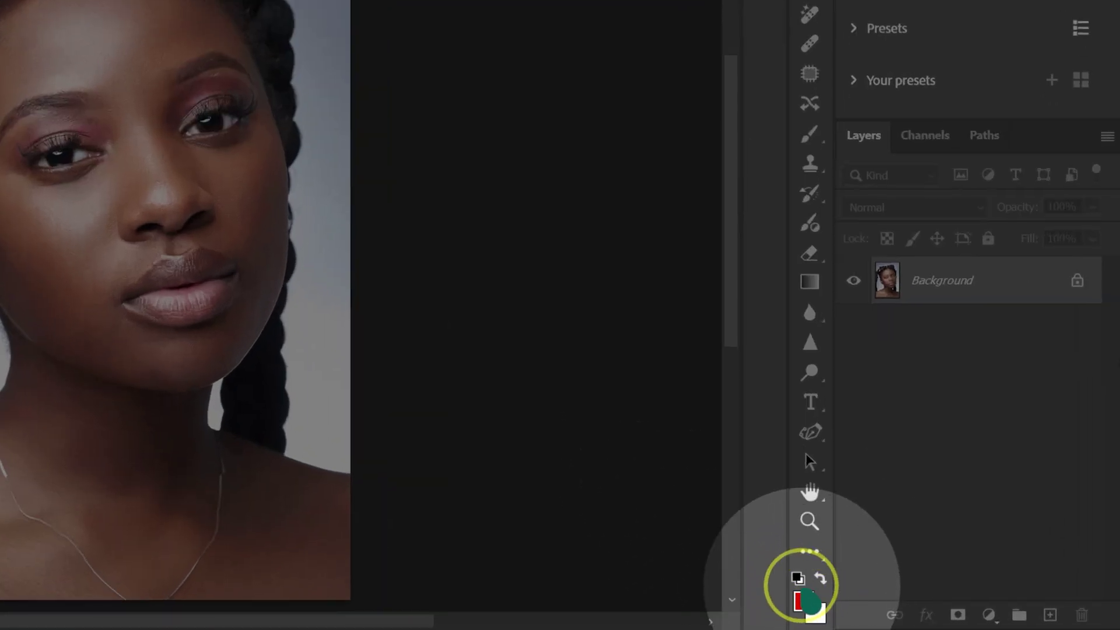
Step: Reset colours to black and white and add a Gradient Map layer blended in Multiply
{"action": "left_click", "coordinate": [797, 577]}
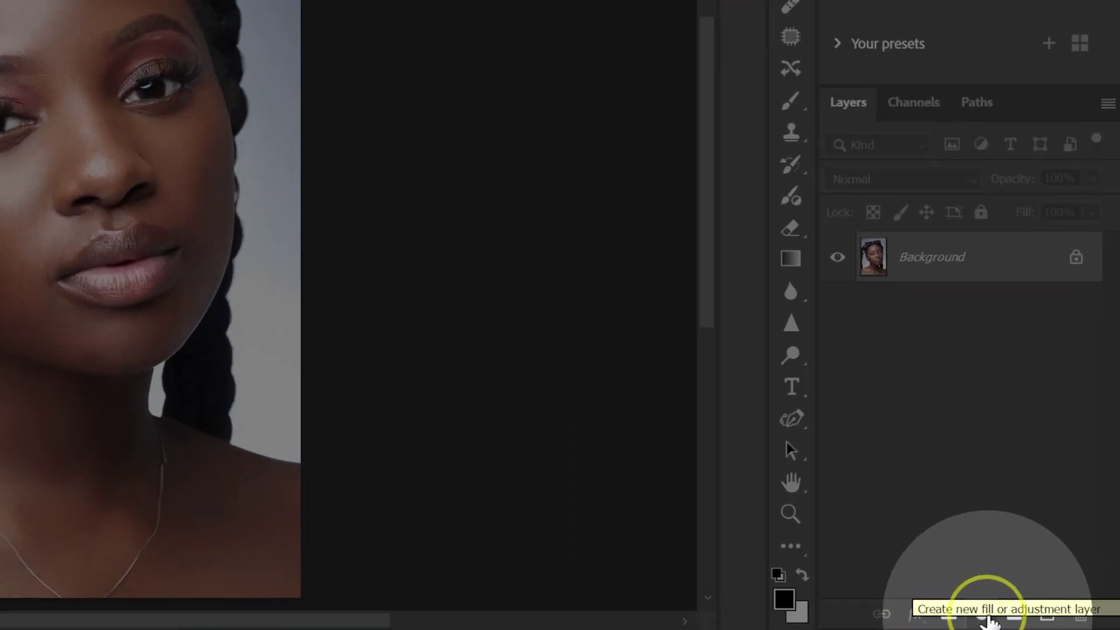
{"action": "left_click", "coordinate": [986, 617]}
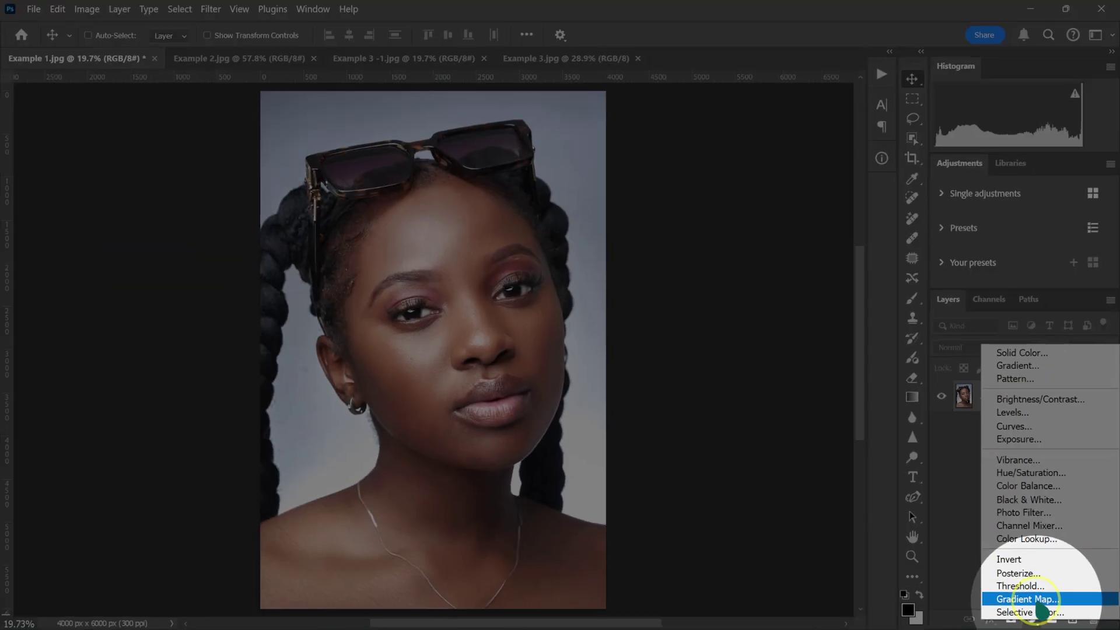
{"action": "left_click", "coordinate": [992, 581]}
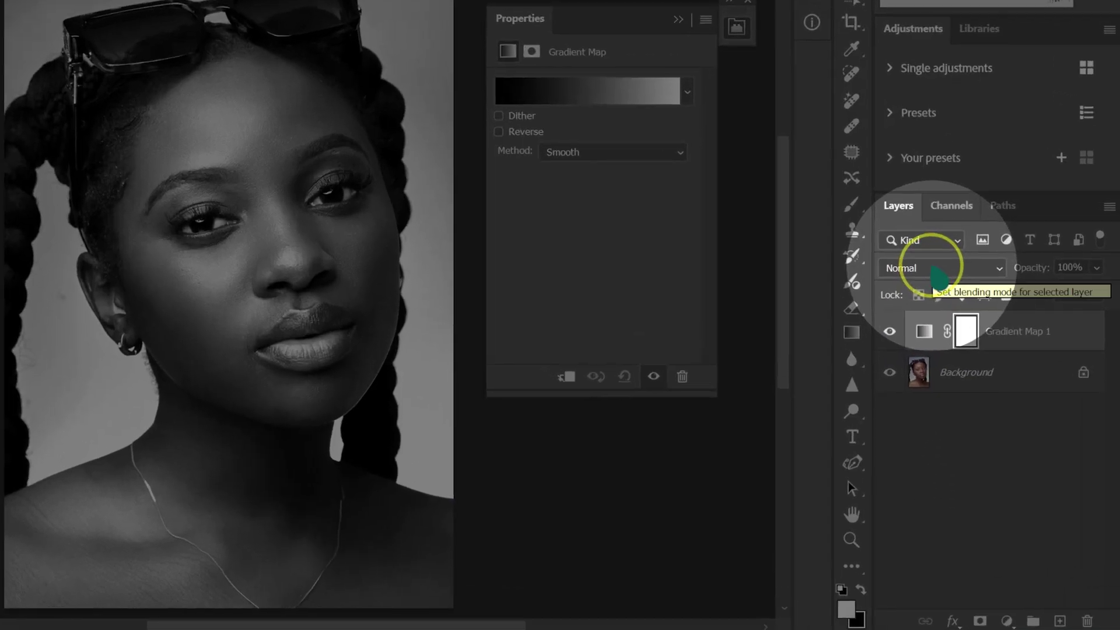
{"action": "left_click", "coordinate": [976, 349]}
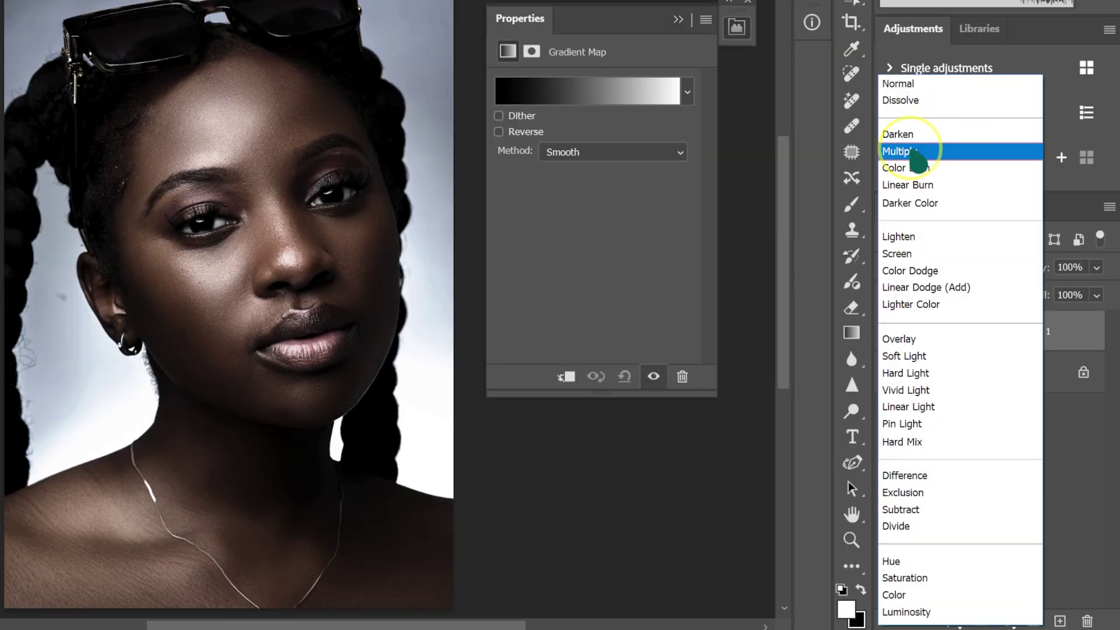
{"action": "left_click", "coordinate": [918, 157]}
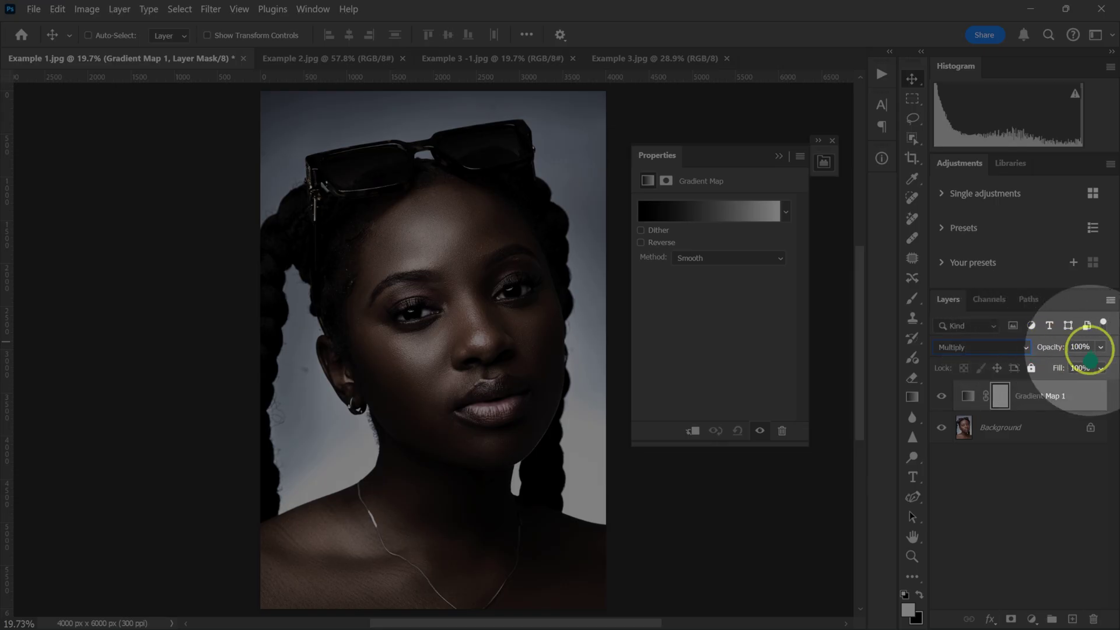
Step: Lower the gradient map's opacity to 20% and toggle it on and off to compare
{"action": "left_click", "coordinate": [1101, 347]}
{"action": "left_click_drag", "start_coordinate": [1093, 361], "coordinate": [1052, 365]}
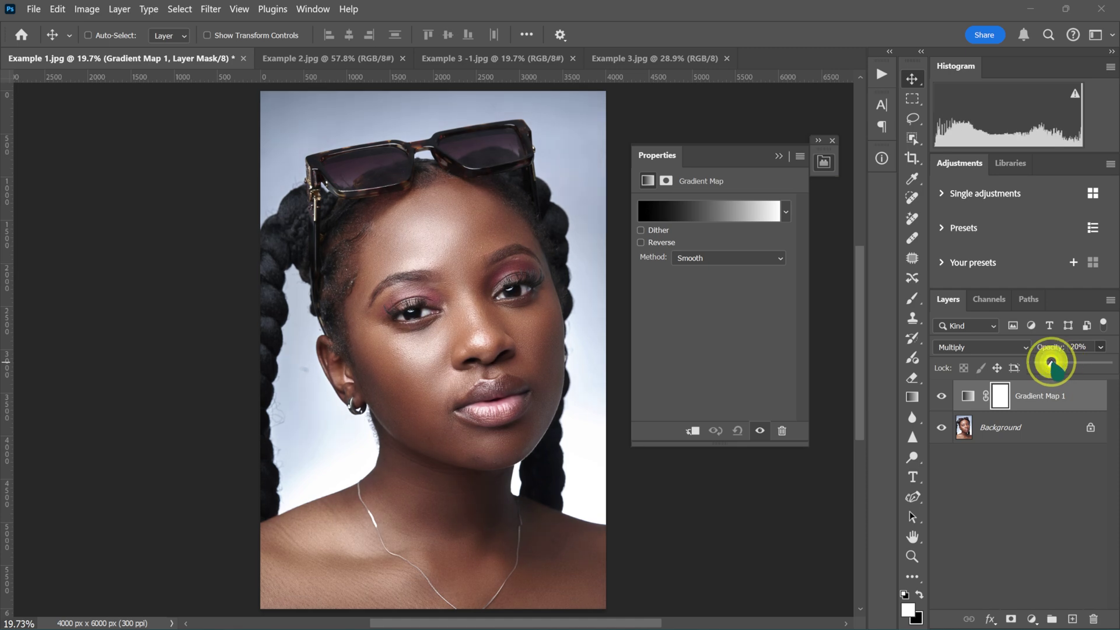
{"action": "left_click", "coordinate": [942, 397]}
{"action": "left_click", "coordinate": [941, 398]}
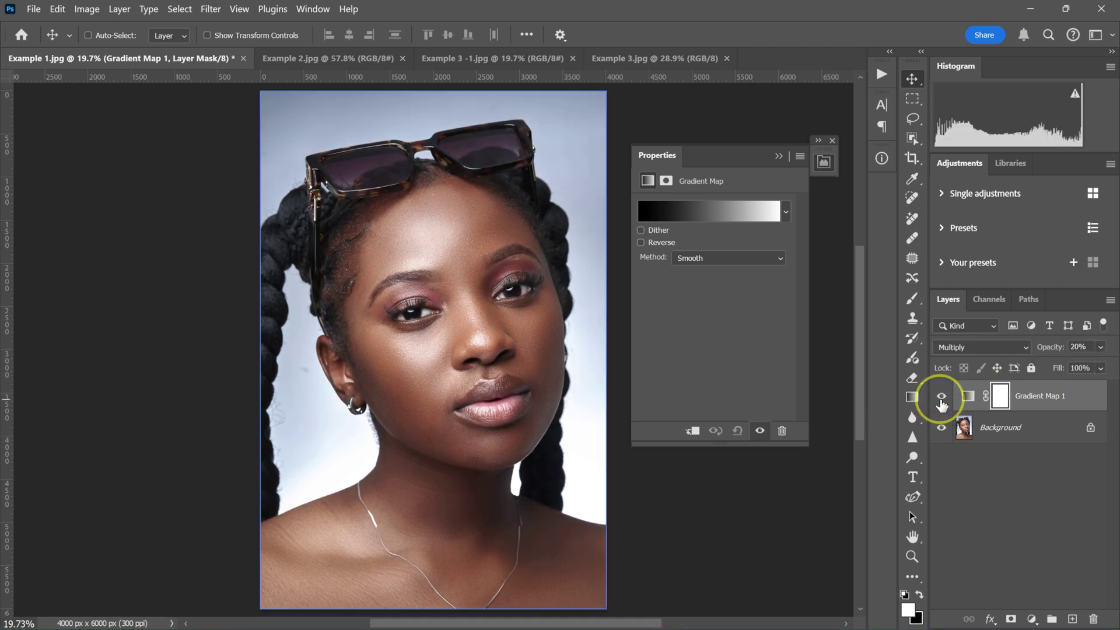
{"action": "left_click", "coordinate": [942, 398]}
{"action": "left_click", "coordinate": [942, 398]}
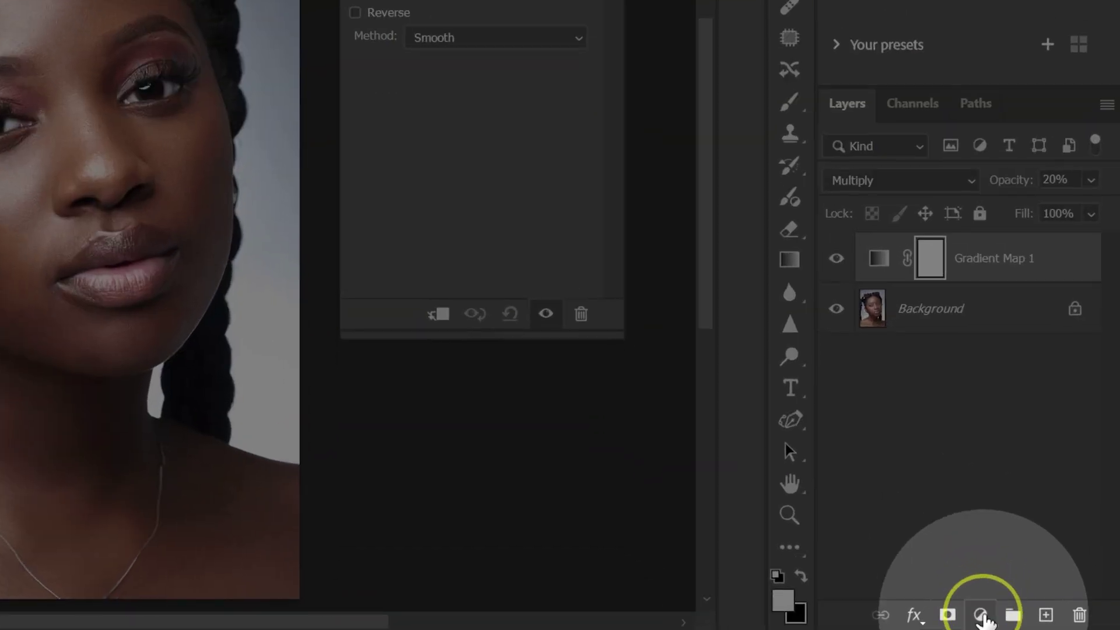
Step: Add a second Gradient Map layer and open its Gradient Editor
{"action": "left_click", "coordinate": [981, 616]}
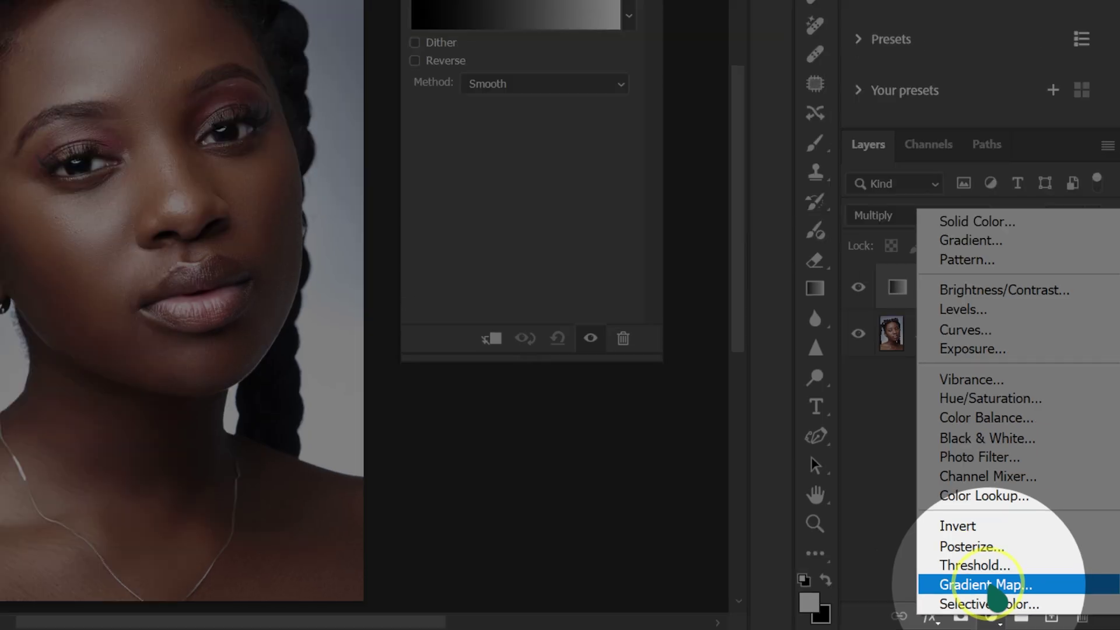
{"action": "left_click", "coordinate": [984, 583]}
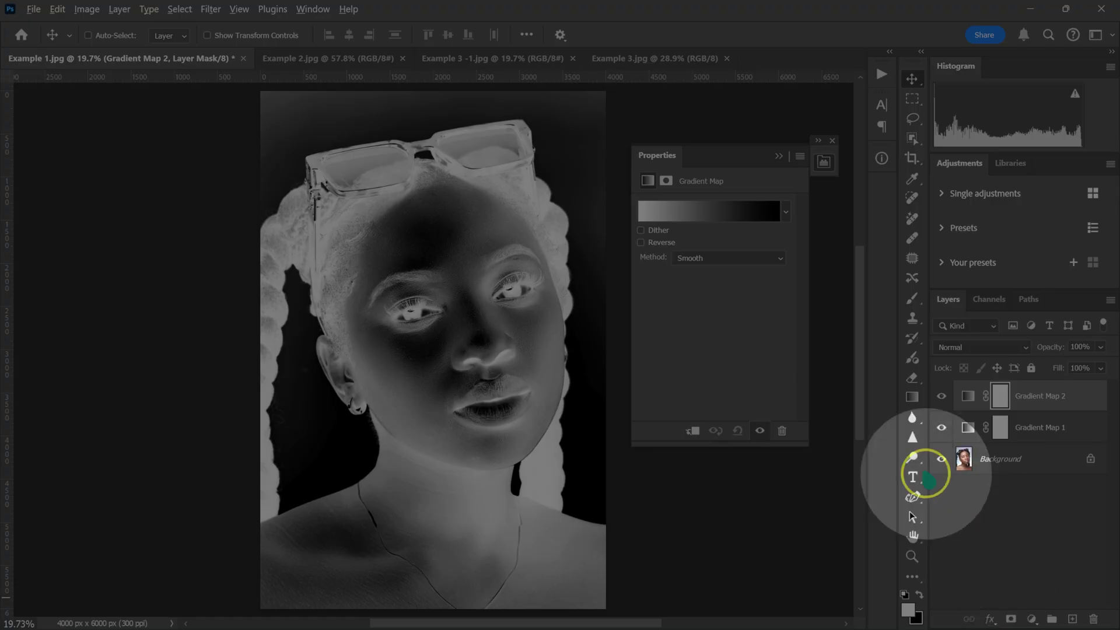
{"action": "left_click", "coordinate": [708, 219]}
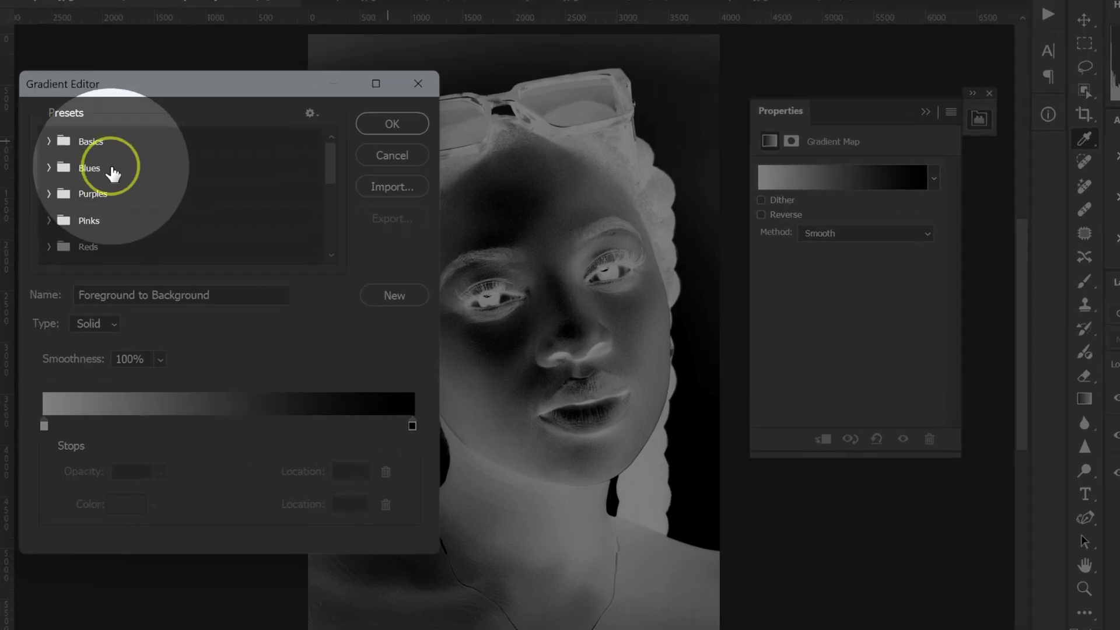
{"action": "scroll", "coordinate": [96, 218], "scroll_direction": "down", "scroll_amount": 4}
{"action": "scroll", "coordinate": [123, 167], "scroll_direction": "down", "scroll_amount": 2}
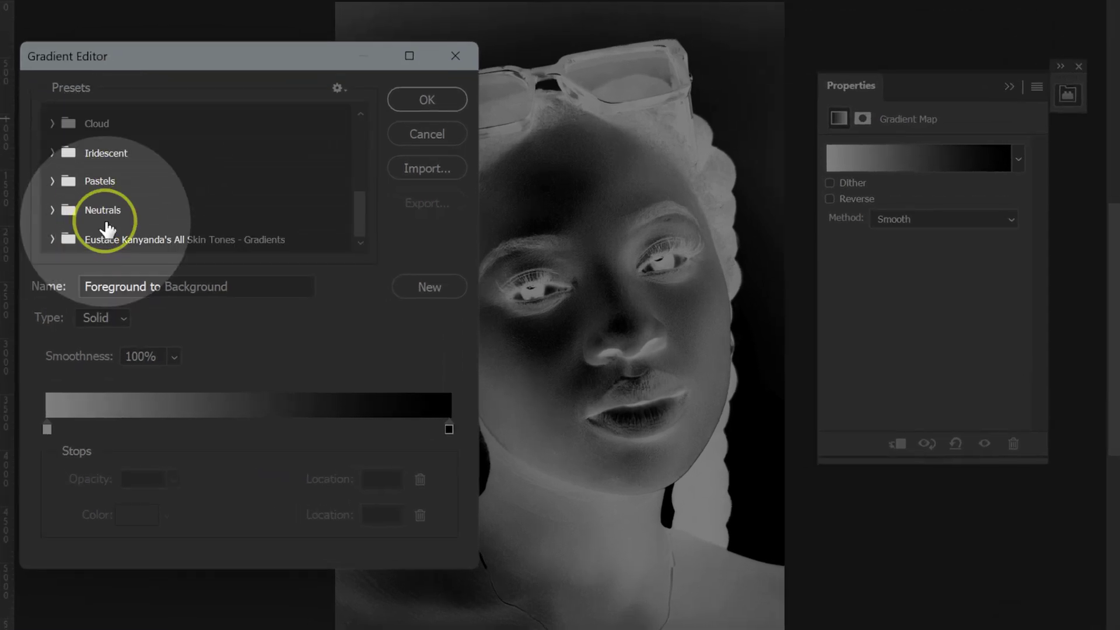
{"action": "scroll", "coordinate": [108, 228], "scroll_direction": "up", "scroll_amount": 2}
{"action": "scroll", "coordinate": [108, 228], "scroll_direction": "down", "scroll_amount": 2}
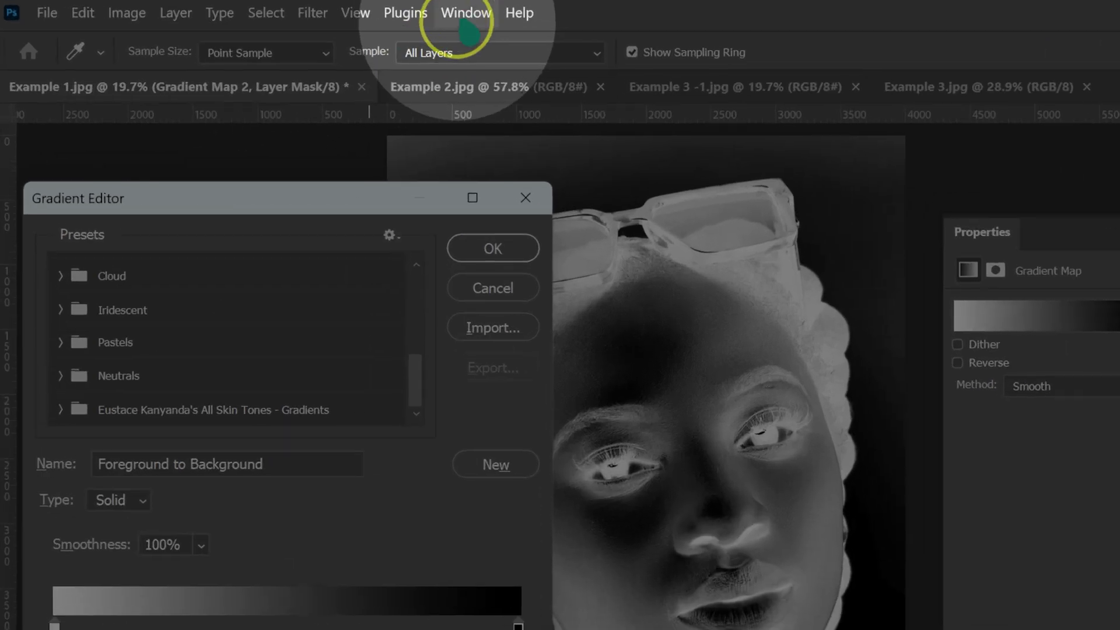
Step: Show the Gradients panel, load the Legacy Gradients presets, and move the editor aside
{"action": "left_click", "coordinate": [309, 9]}
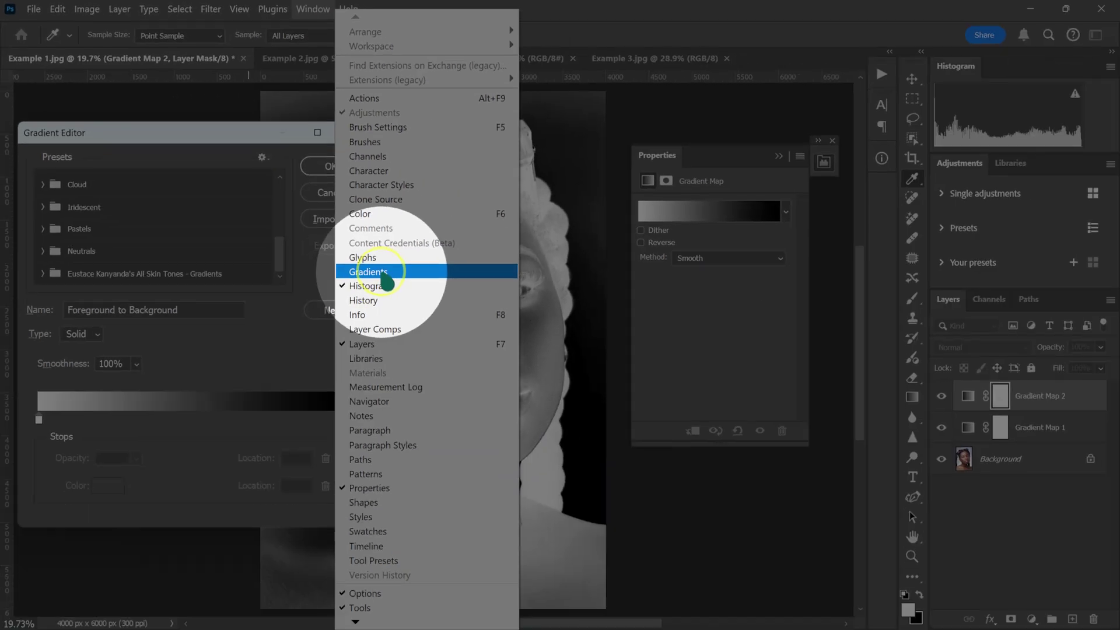
{"action": "left_click", "coordinate": [374, 272]}
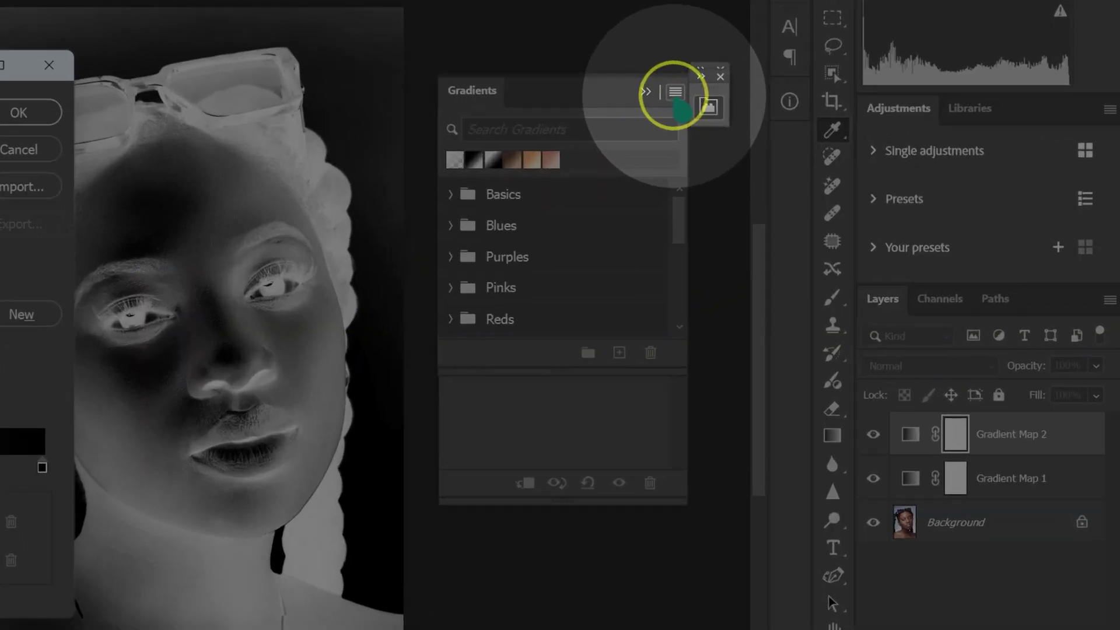
{"action": "left_click", "coordinate": [675, 93]}
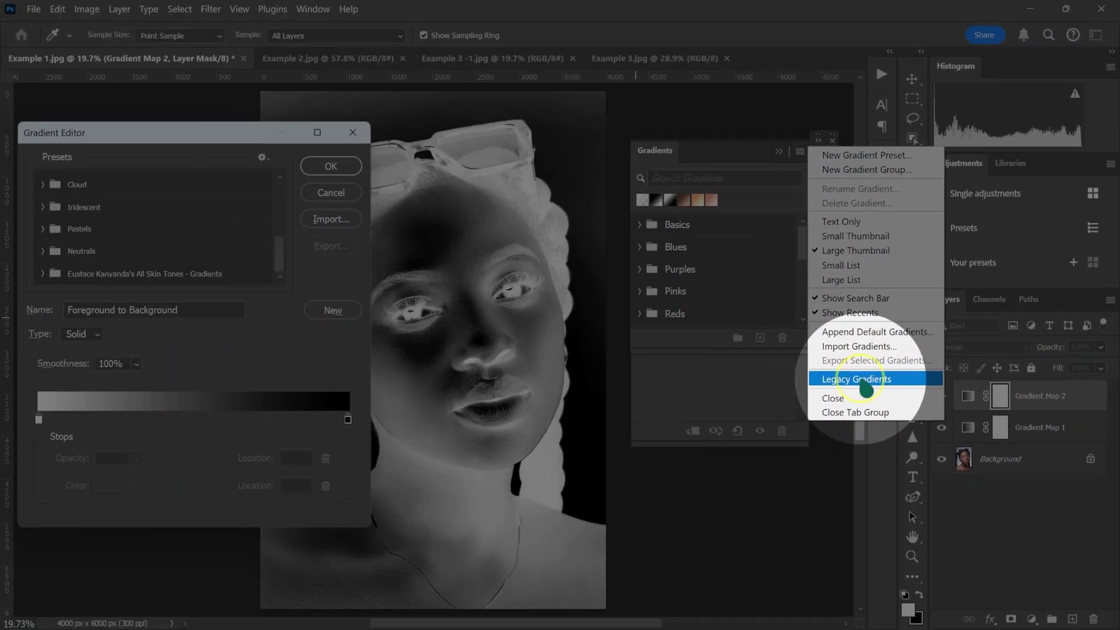
{"action": "left_click", "coordinate": [759, 411]}
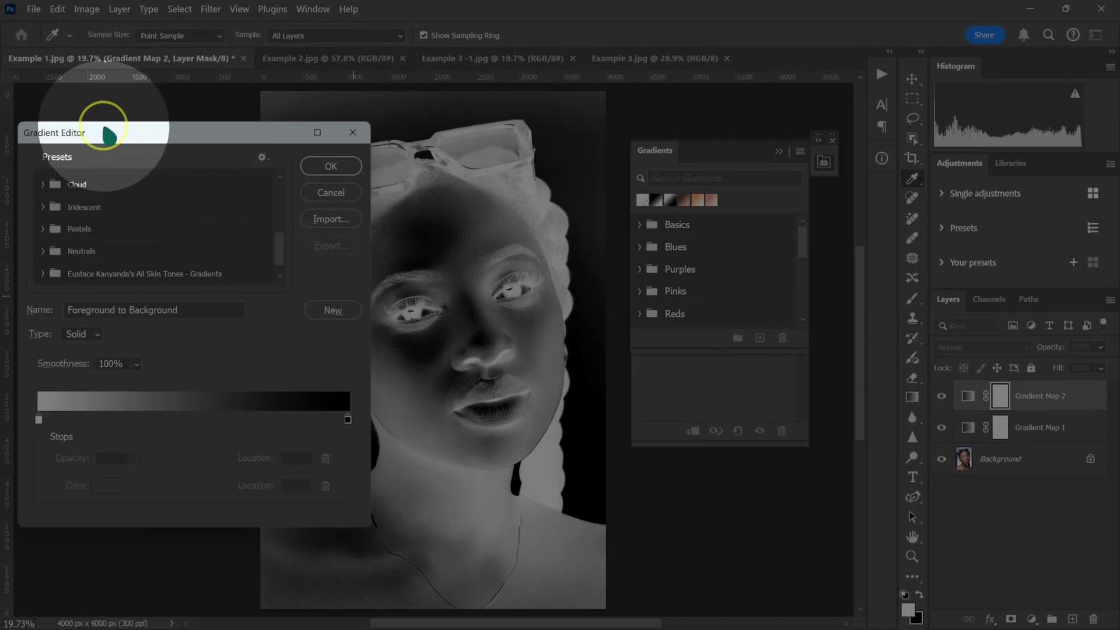
{"action": "left_click_drag", "start_coordinate": [109, 136], "coordinate": [759, 84]}
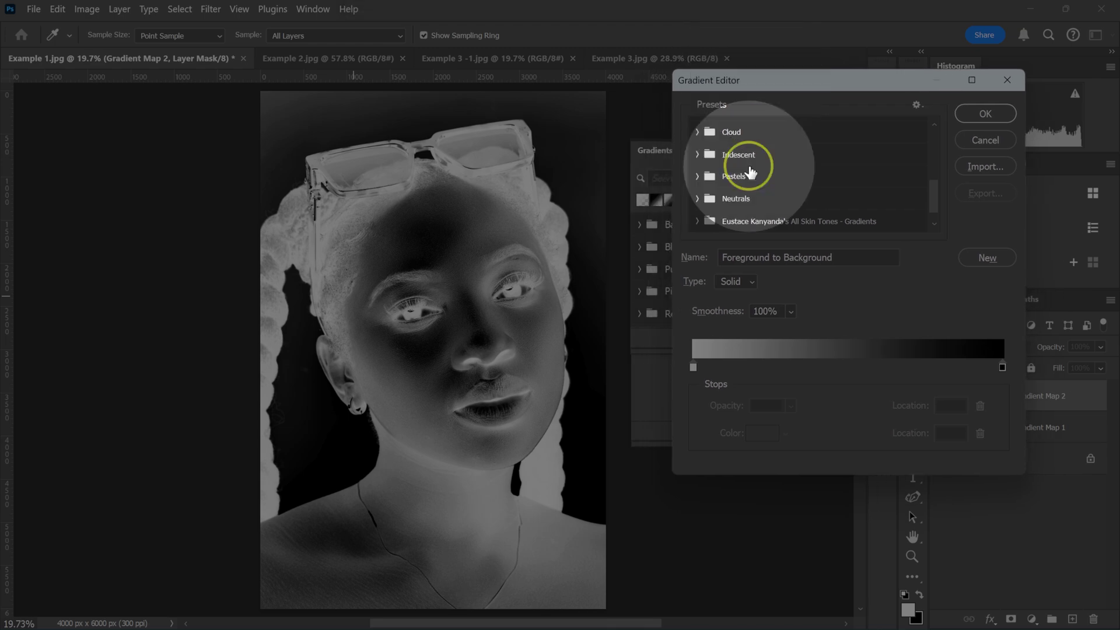
Step: Pick Gold 2 from Legacy Gradients > Photographic Toning and confirm it with OK
{"action": "scroll", "coordinate": [752, 174], "scroll_direction": "down", "scroll_amount": 1}
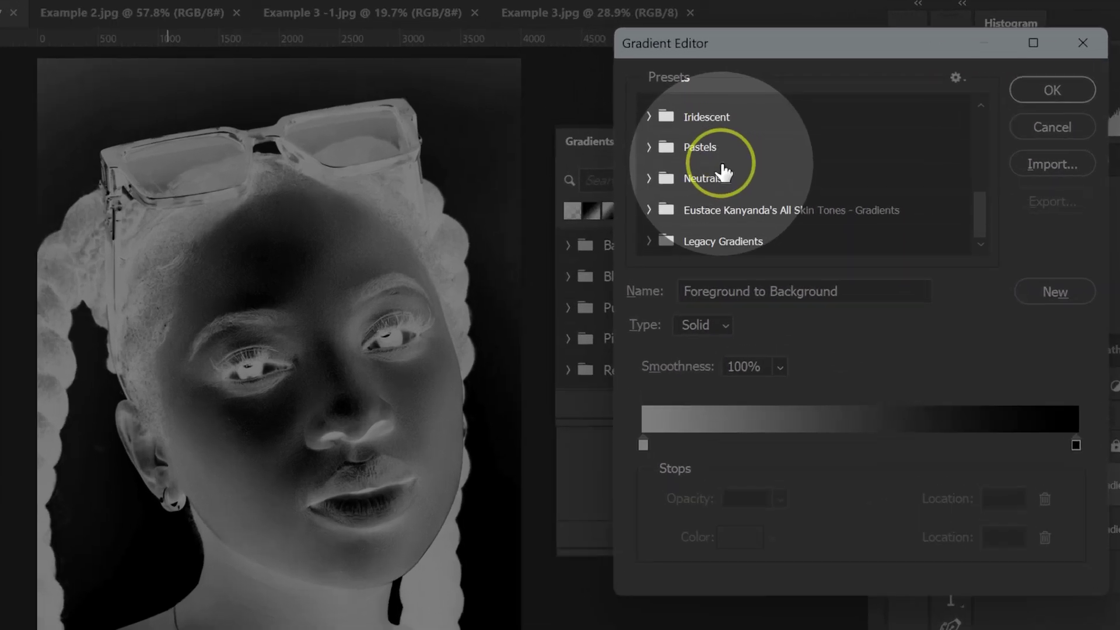
{"action": "left_click", "coordinate": [650, 241]}
{"action": "scroll", "coordinate": [671, 244], "scroll_direction": "down", "scroll_amount": 6}
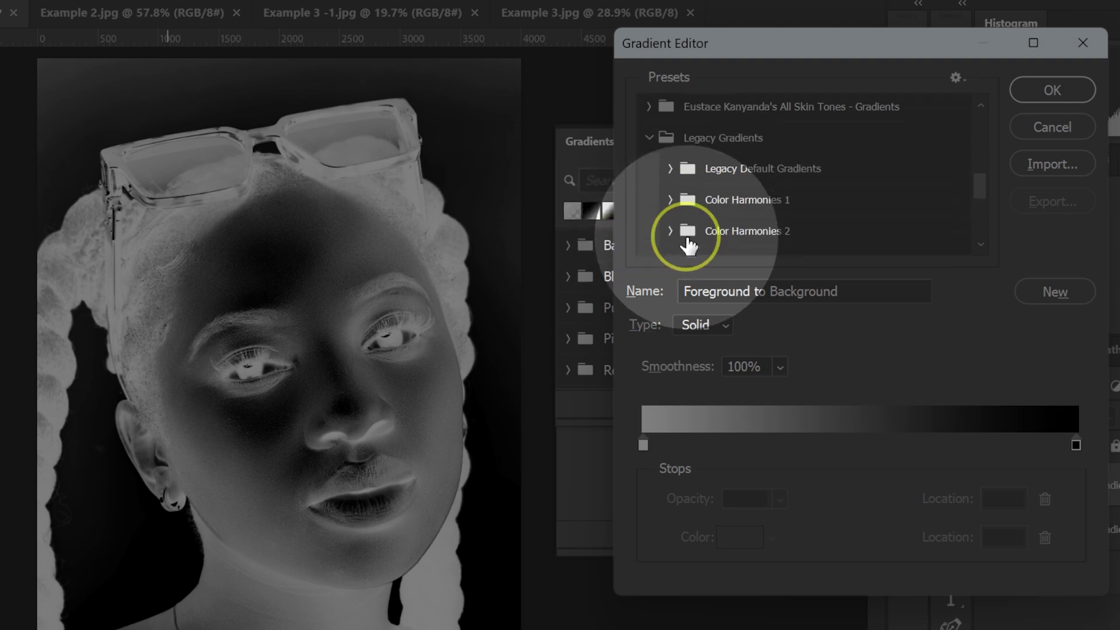
{"action": "scroll", "coordinate": [682, 242], "scroll_direction": "down", "scroll_amount": 2}
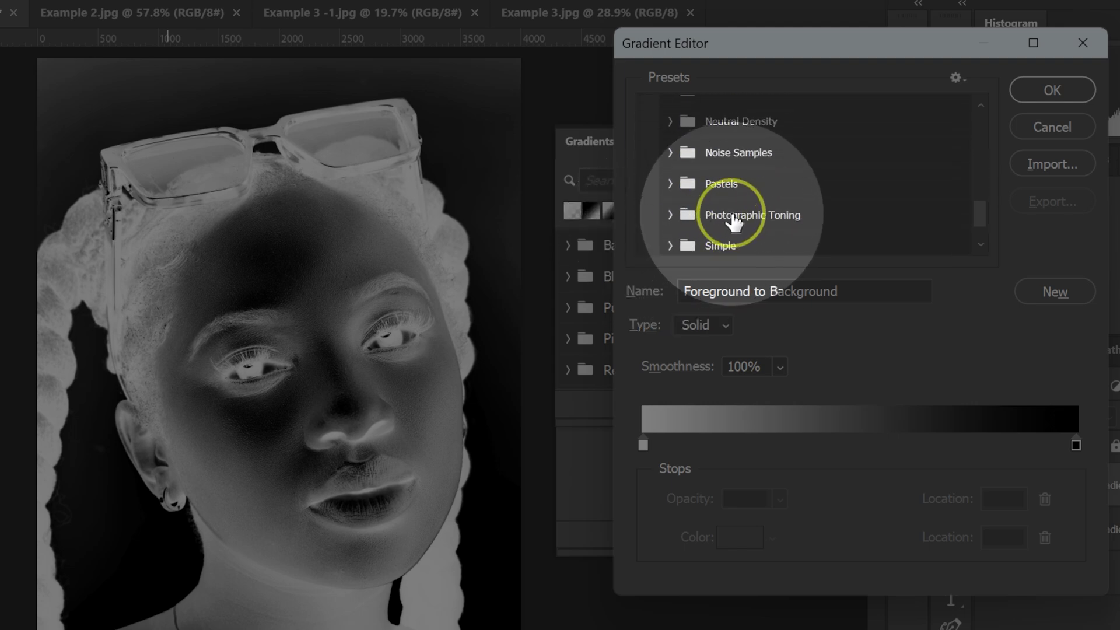
{"action": "left_click", "coordinate": [670, 215]}
{"action": "scroll", "coordinate": [671, 221], "scroll_direction": "down", "scroll_amount": 3}
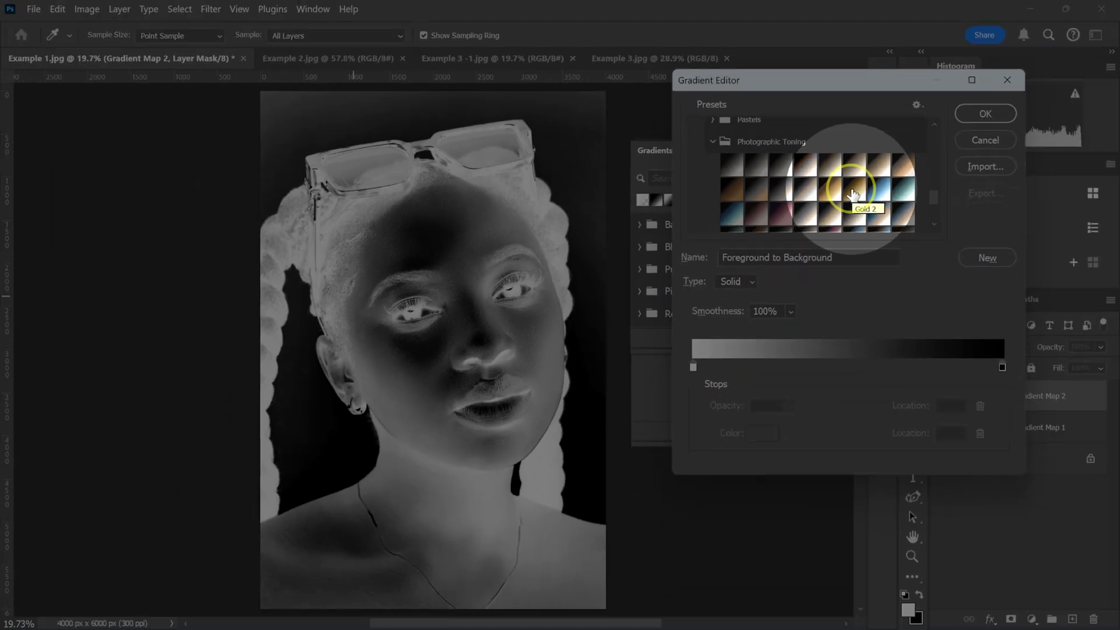
{"action": "key", "text": "alt"}
{"action": "left_click", "coordinate": [853, 193]}
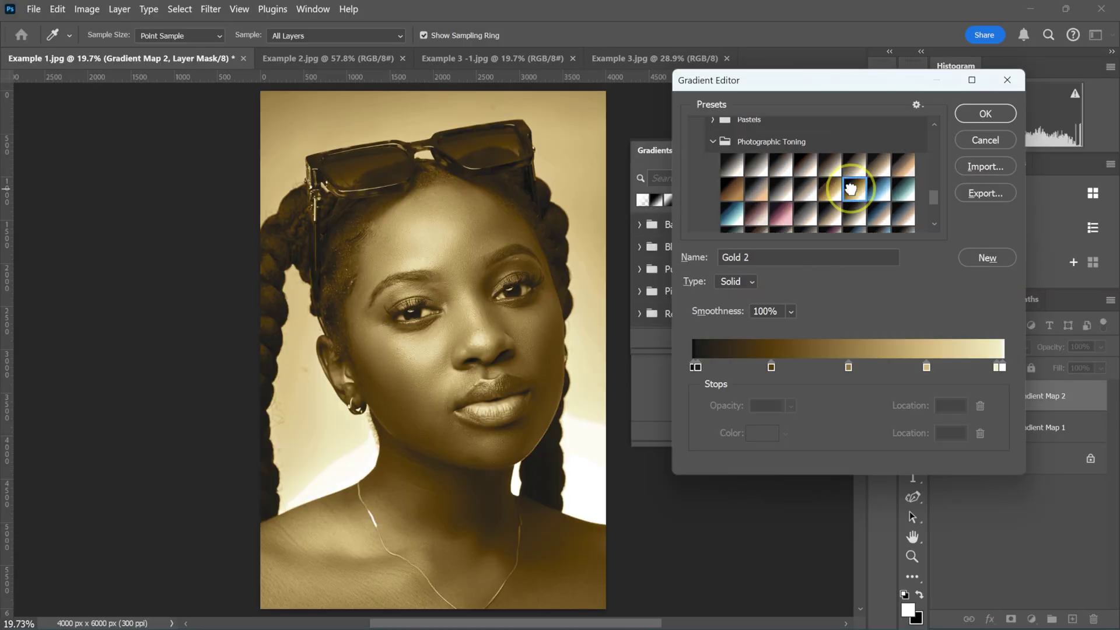
{"action": "left_click", "coordinate": [986, 114]}
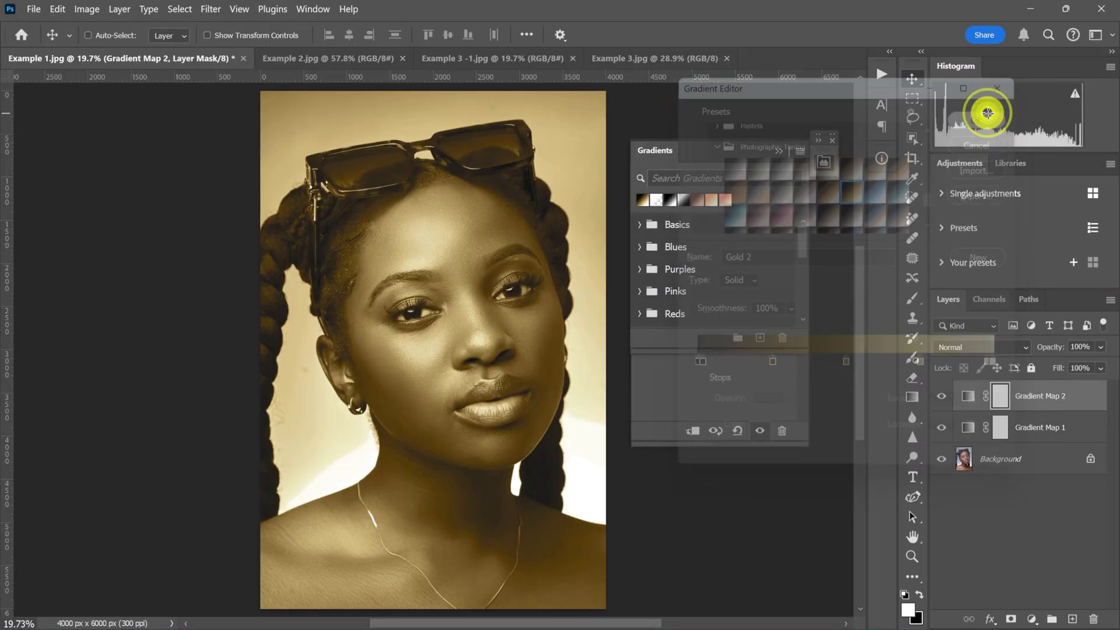
Step: Set the gold Gradient Map 2 to Soft Light at 20% opacity
{"action": "left_click", "coordinate": [972, 347]}
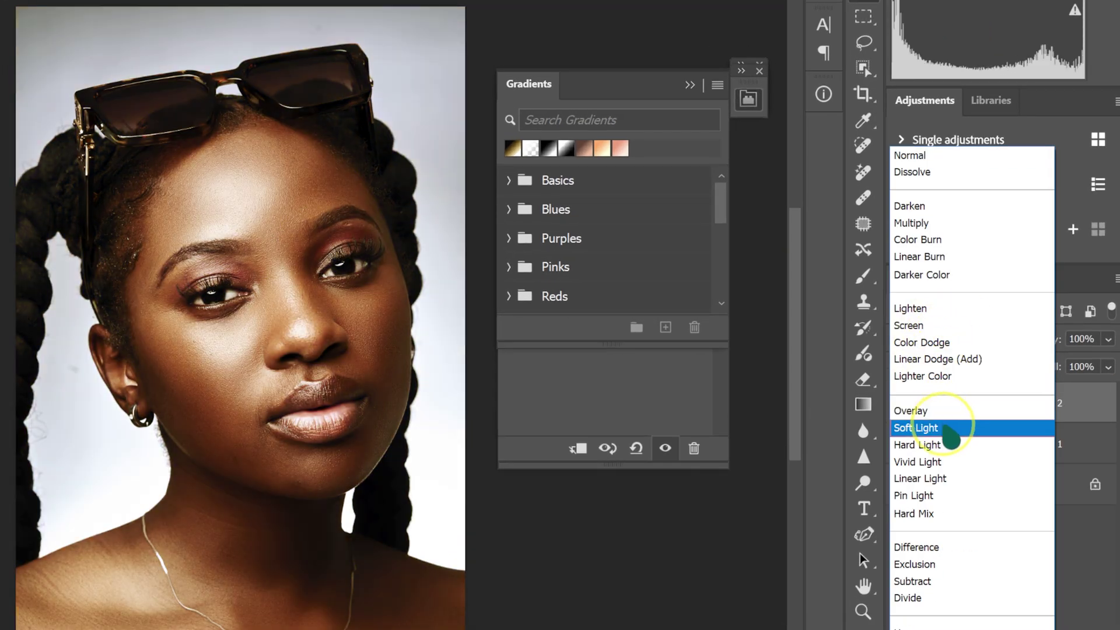
{"action": "left_click", "coordinate": [955, 429]}
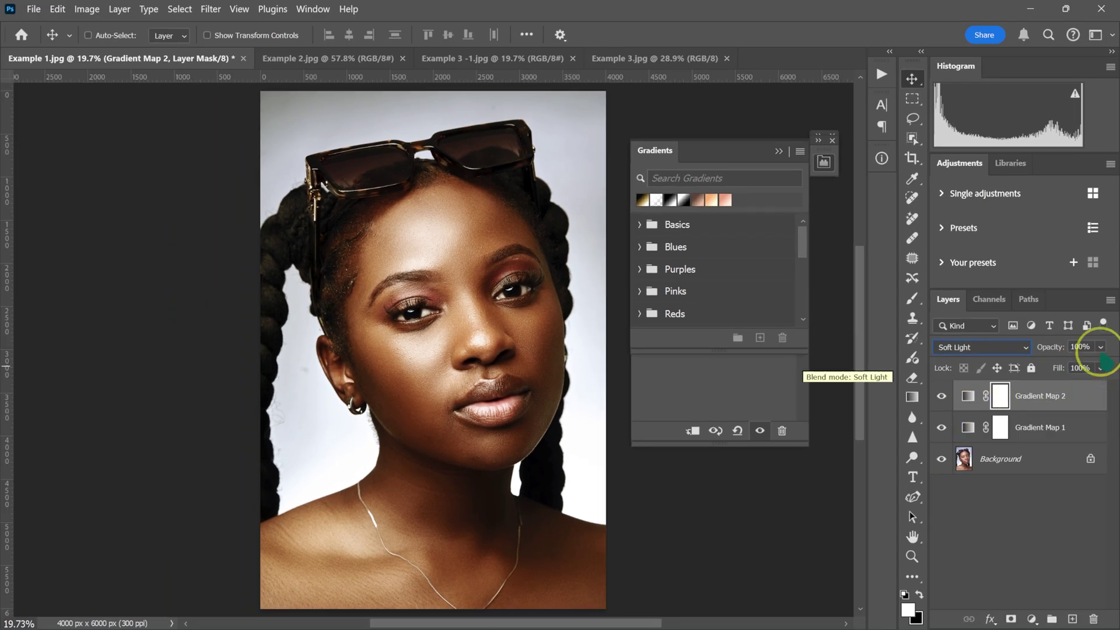
{"action": "left_click", "coordinate": [1101, 347]}
{"action": "left_click_drag", "start_coordinate": [1080, 364], "coordinate": [1052, 364]}
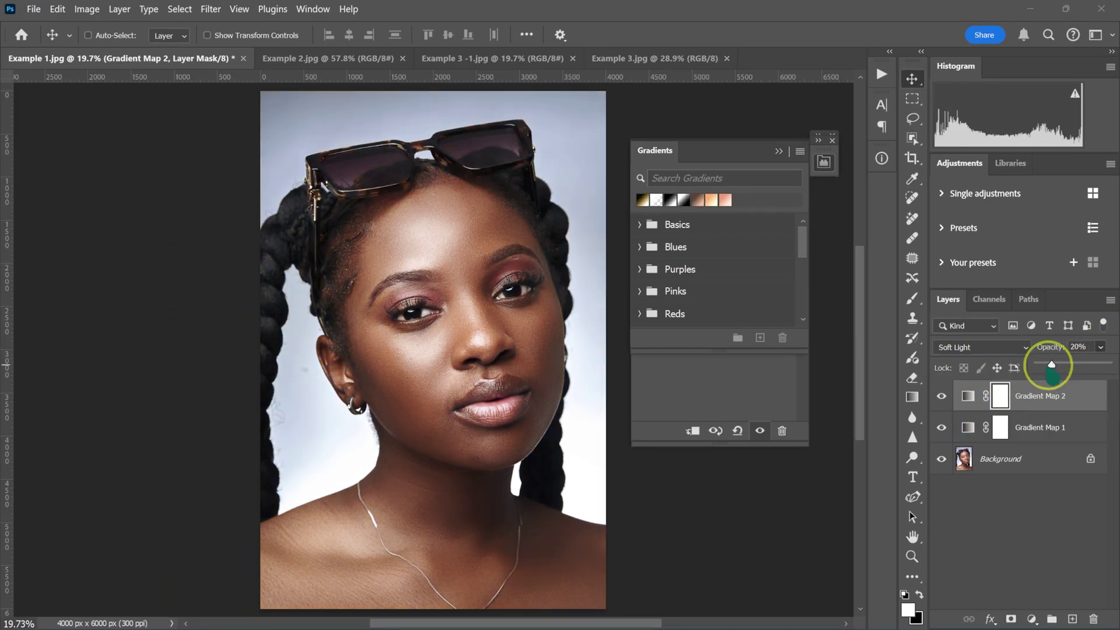
Step: Toggle Gradient Map 2 on and off to compare, then select Gradient Map 1
{"action": "left_click", "coordinate": [941, 396]}
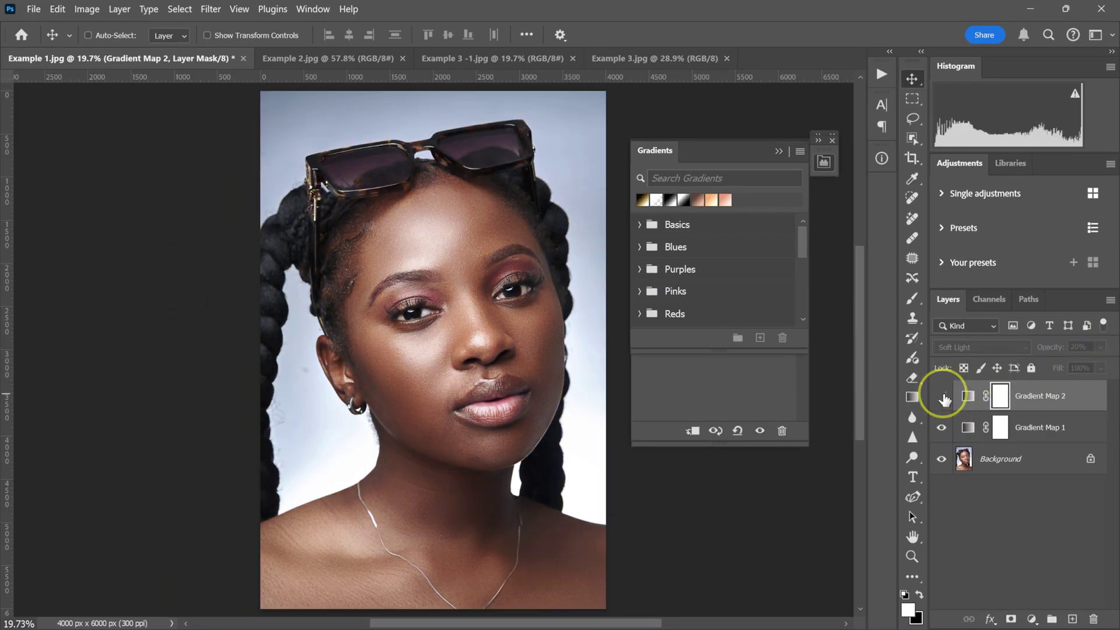
{"action": "left_click", "coordinate": [943, 396]}
{"action": "left_click", "coordinate": [943, 397]}
{"action": "left_click", "coordinate": [943, 397]}
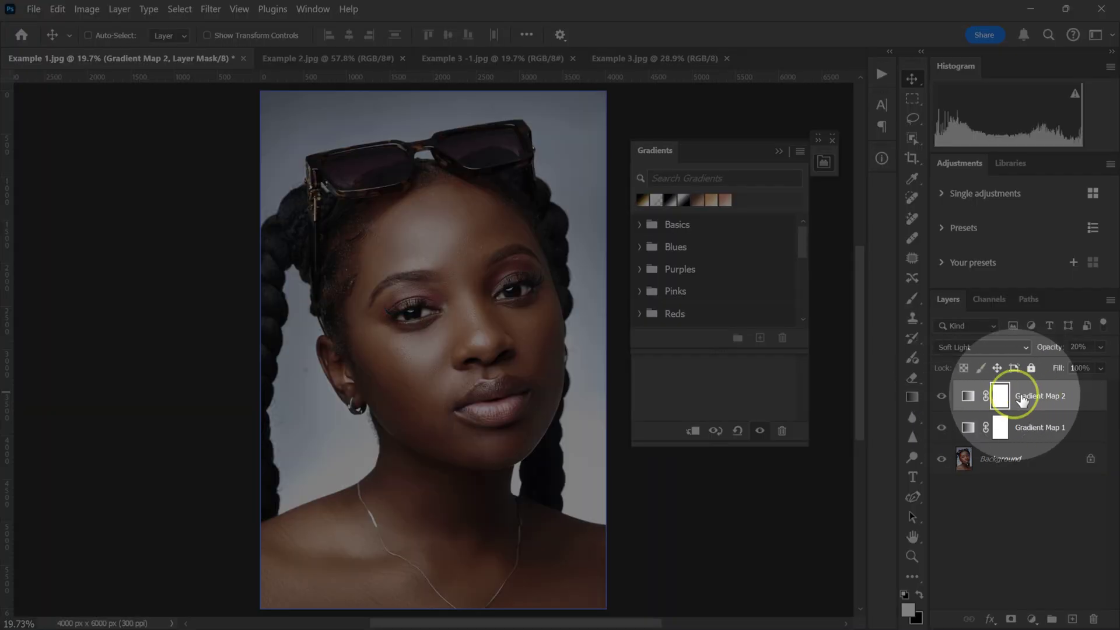
{"action": "left_click", "coordinate": [1036, 428]}
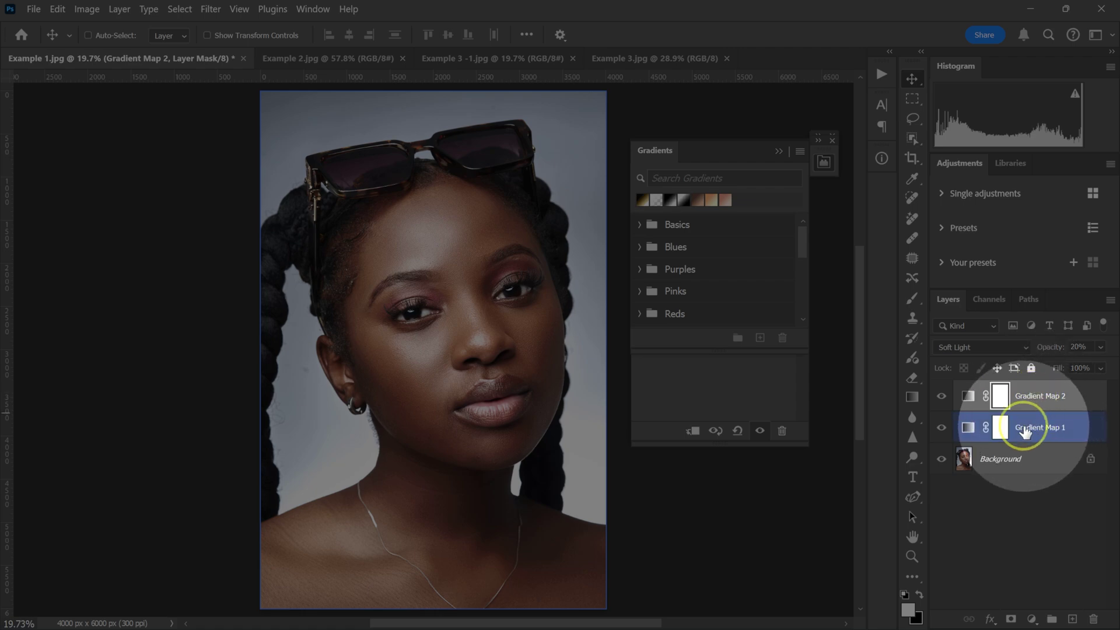
Step: Group Gradient Map 1 and 2 together and name the group 'Color grading'
{"action": "left_click", "coordinate": [1037, 428], "text": "ctrl"}
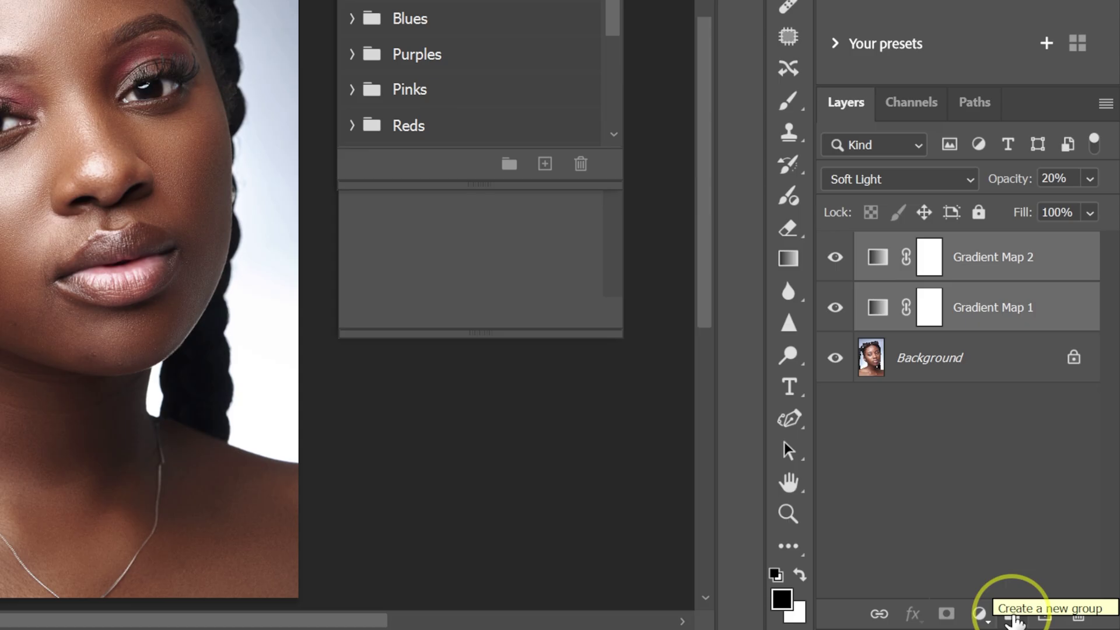
{"action": "left_click", "coordinate": [1012, 613]}
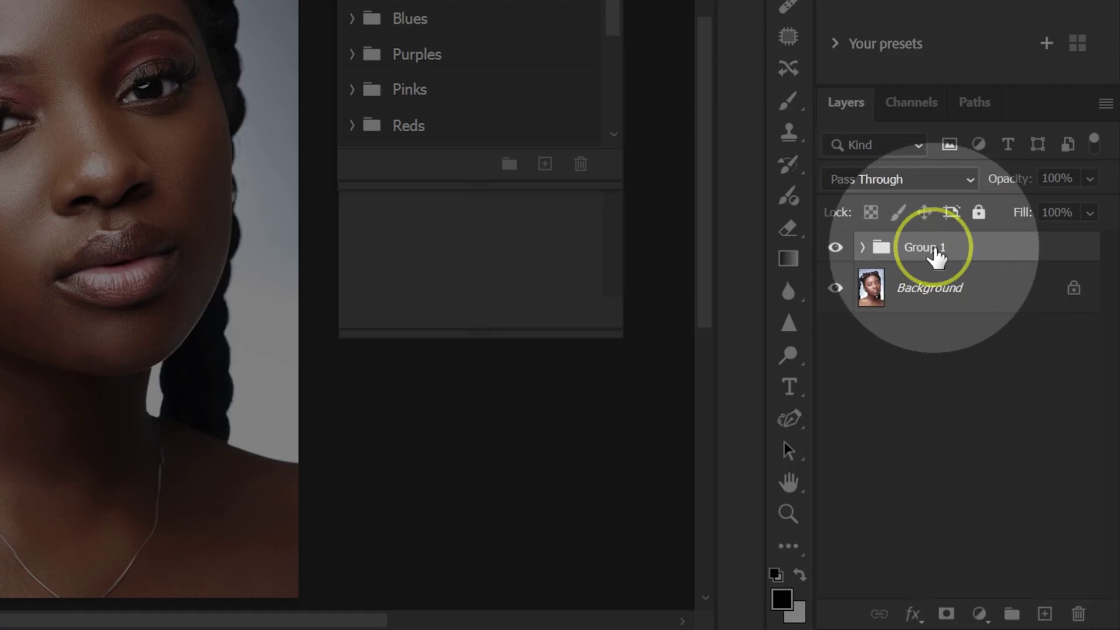
{"action": "type", "text": "Color gr"}
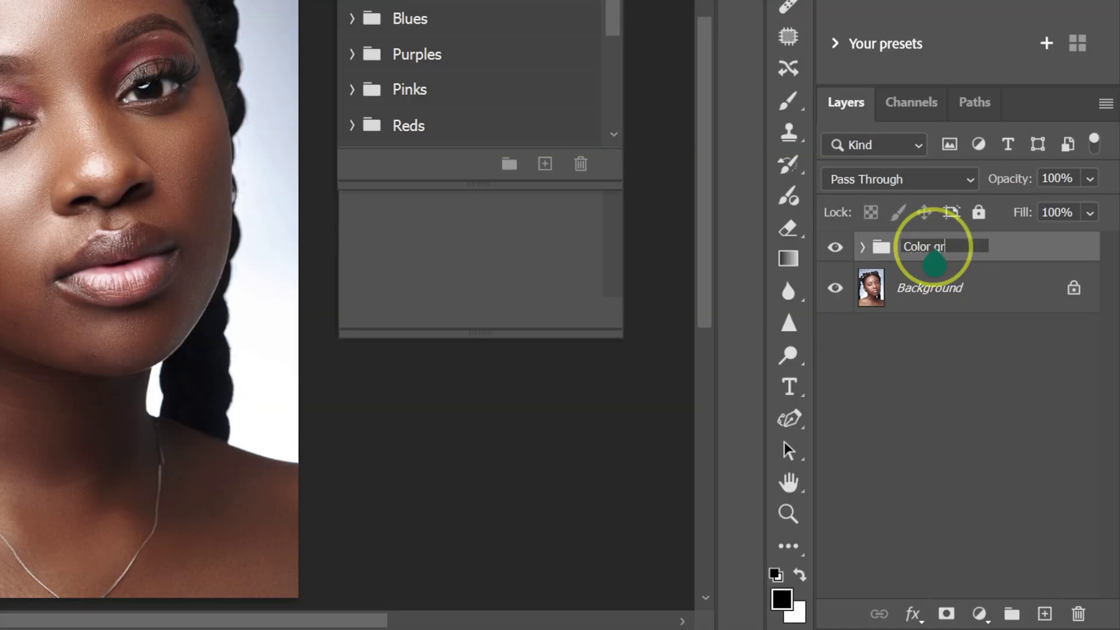
{"action": "type", "text": "adi"}
{"action": "type", "text": "ng"}
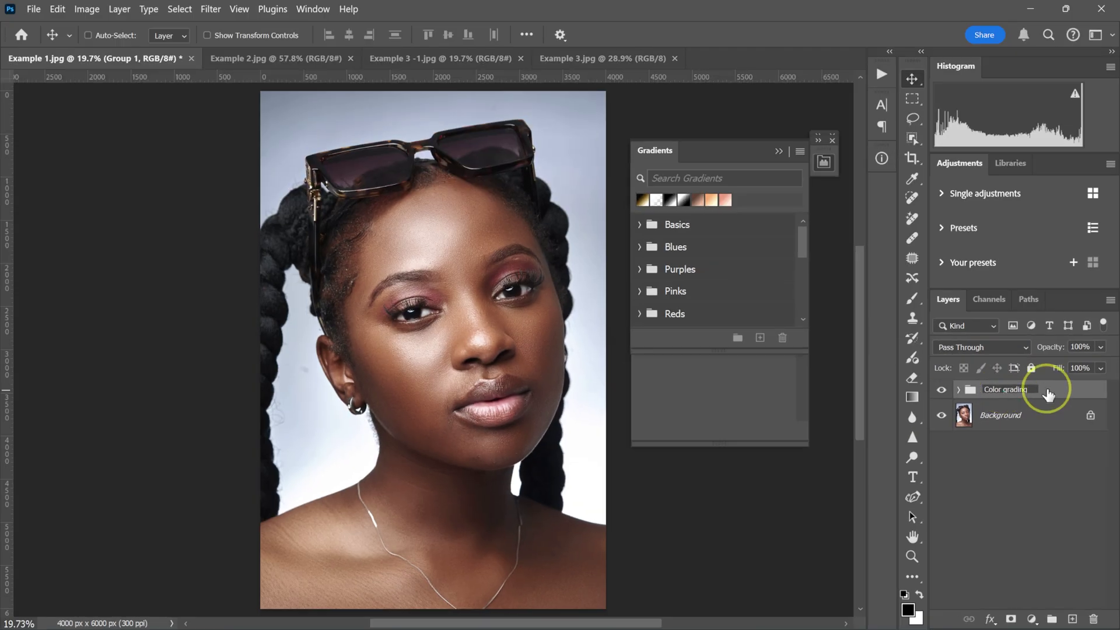
{"action": "key", "text": "Return"}
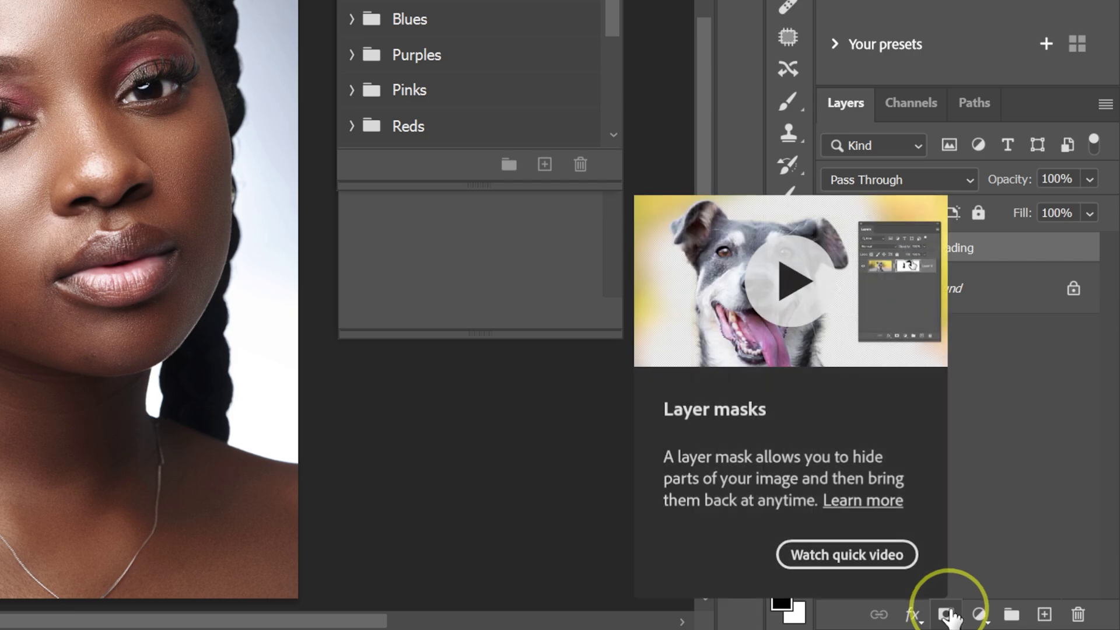
Step: Add a black mask to Color grading and set up a white brush at 100% flow
{"action": "left_click", "coordinate": [947, 614], "text": "alt"}
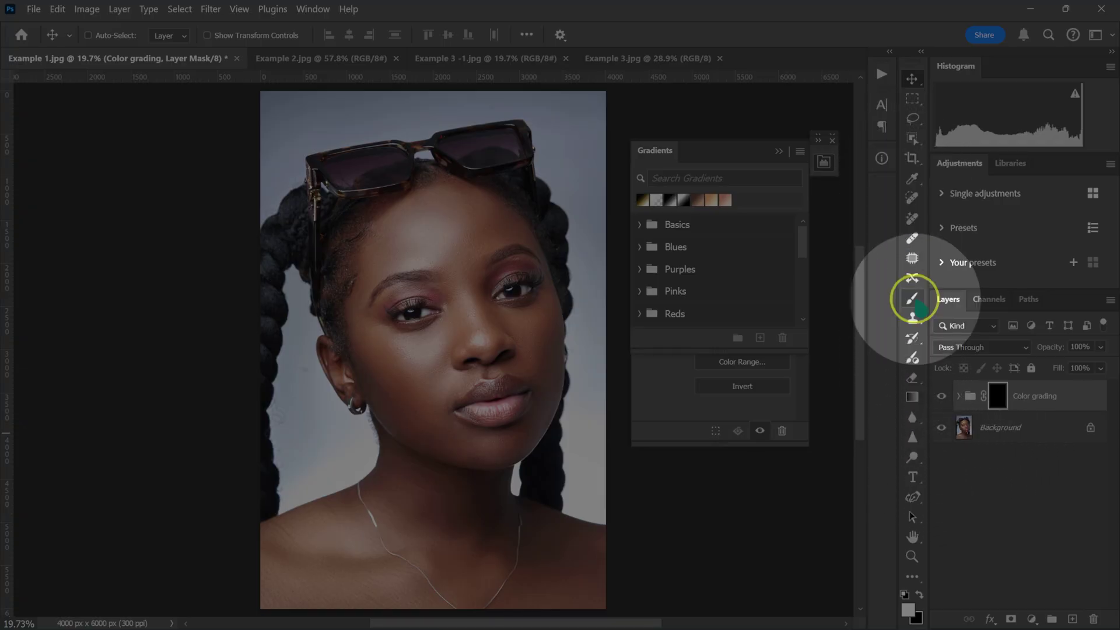
{"action": "left_click", "coordinate": [912, 299]}
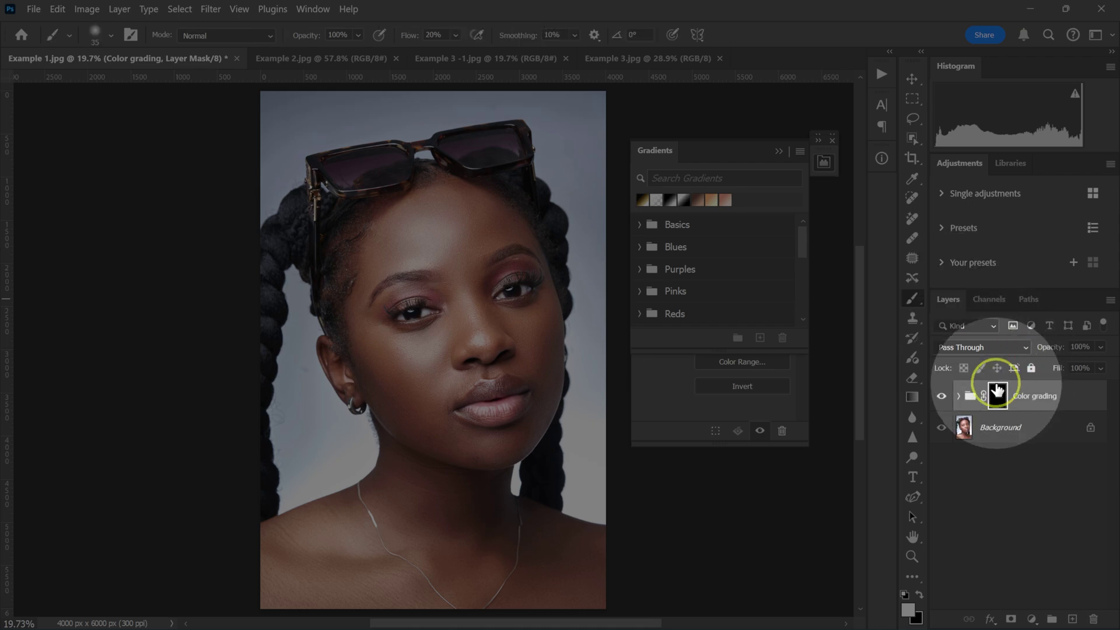
{"action": "left_click", "coordinate": [904, 595]}
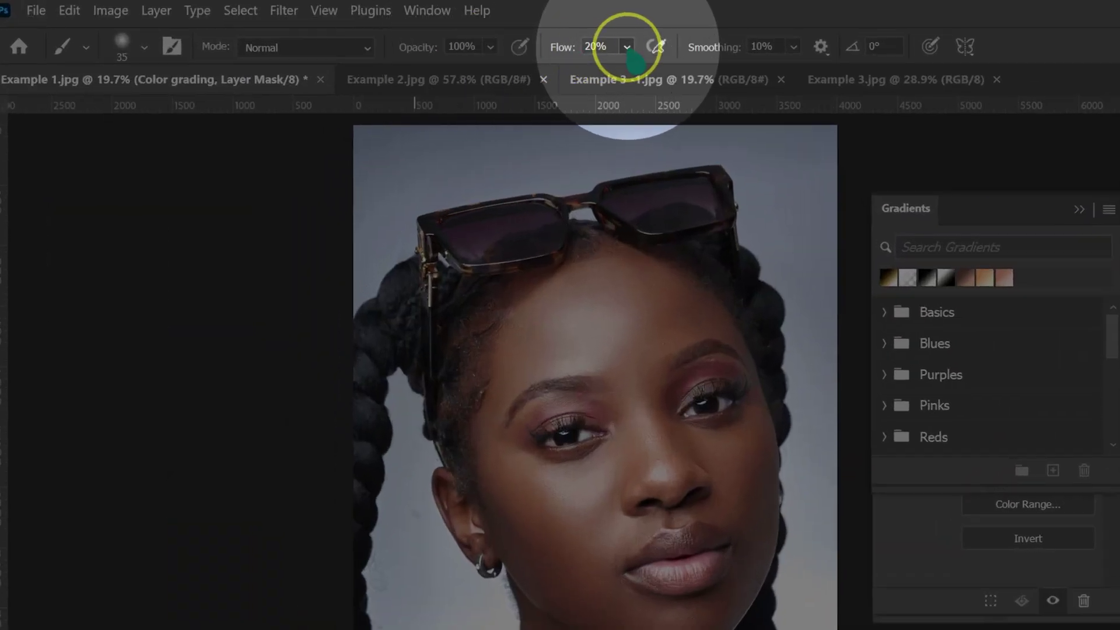
{"action": "left_click_drag", "start_coordinate": [627, 47], "coordinate": [720, 71]}
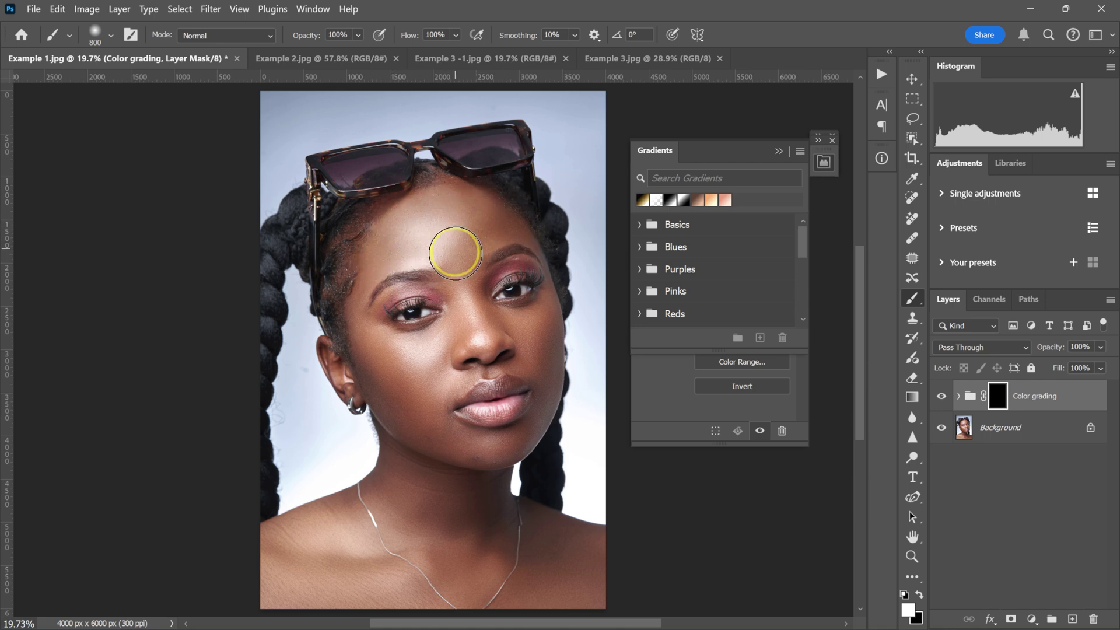
Step: Paint white over the cheek, nose, forehead, lower face and neck
{"action": "mouse_move", "coordinate": [443, 339]}
{"action": "left_mouse_down"}
{"action": "mouse_move", "coordinate": [383, 390]}
{"action": "mouse_move", "coordinate": [492, 460]}
{"action": "mouse_move", "coordinate": [529, 355]}
{"action": "mouse_move", "coordinate": [454, 377]}
{"action": "mouse_move", "coordinate": [484, 231]}
{"action": "mouse_move", "coordinate": [426, 276]}
{"action": "mouse_move", "coordinate": [440, 208]}
{"action": "left_mouse_up"}
{"action": "key", "text": "bracketright"}
{"action": "key", "text": "bracketright"}
{"action": "key", "text": "bracketright"}
{"action": "key", "text": "bracketright"}
{"action": "key", "text": "bracketright"}
{"action": "key", "text": "bracketright"}
{"action": "mouse_move", "coordinate": [547, 560]}
{"action": "left_mouse_down"}
{"action": "mouse_move", "coordinate": [472, 546]}
{"action": "mouse_move", "coordinate": [430, 507]}
{"action": "mouse_move", "coordinate": [479, 587]}
{"action": "mouse_move", "coordinate": [420, 420]}
{"action": "left_mouse_up"}
{"action": "key", "text": "bracketleft"}
{"action": "key", "text": "bracketleft"}
{"action": "key", "text": "bracketleft"}
{"action": "key", "text": "bracketleft"}
{"action": "key", "text": "bracketleft"}
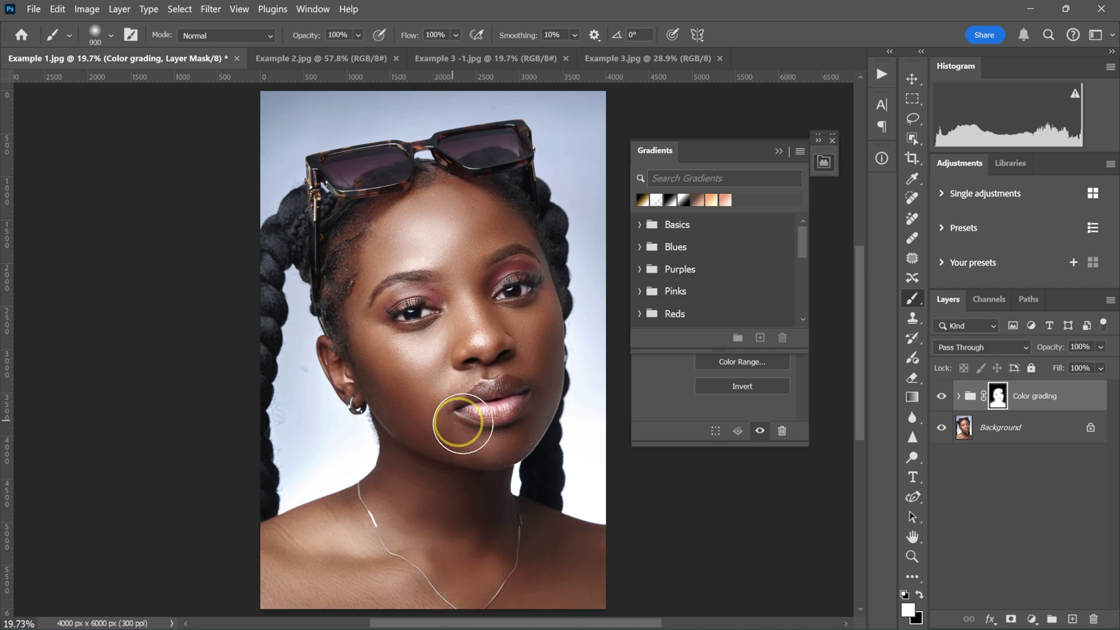
Step: Compare Color grading on and off, and set its opacity to 35%
{"action": "left_click", "coordinate": [943, 396]}
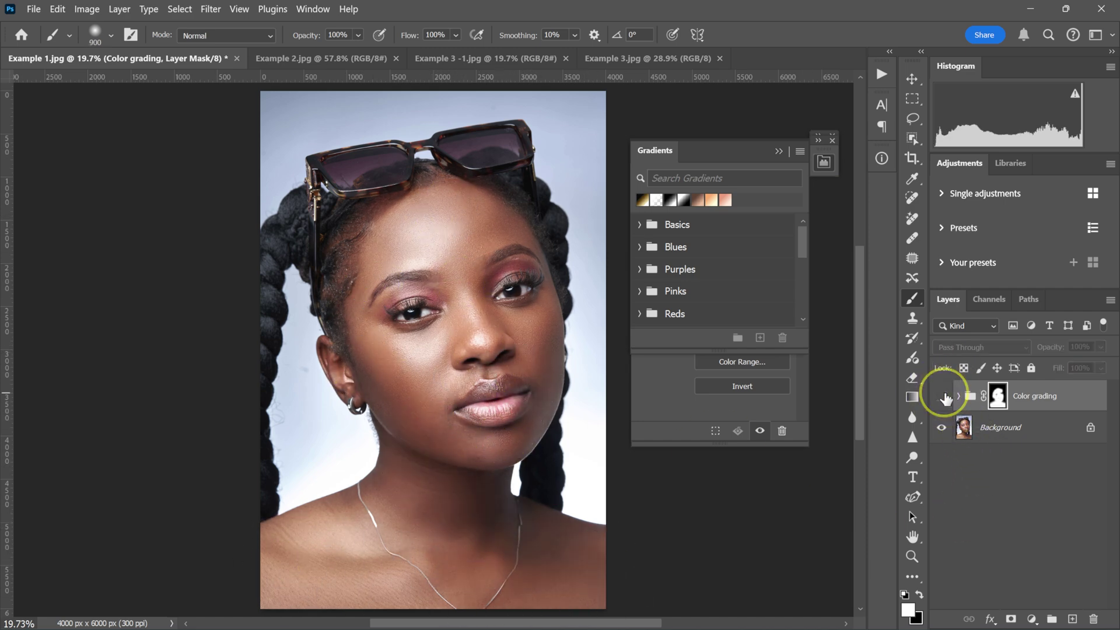
{"action": "left_click", "coordinate": [942, 396]}
{"action": "left_click", "coordinate": [942, 397]}
{"action": "left_click", "coordinate": [942, 396]}
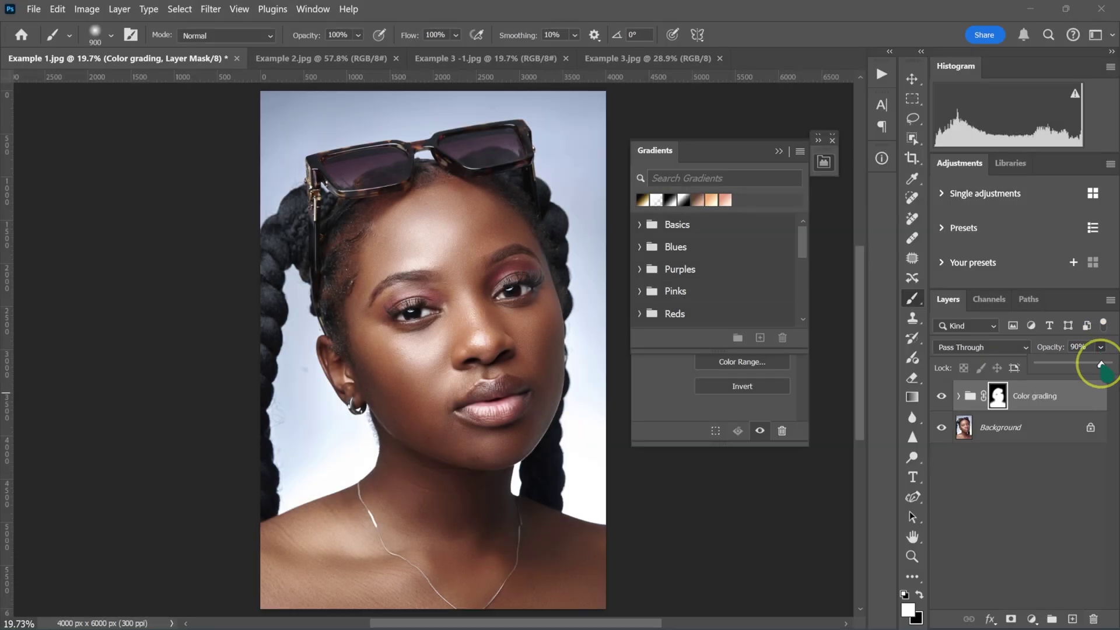
{"action": "left_click_drag", "start_coordinate": [1067, 366], "coordinate": [1068, 366]}
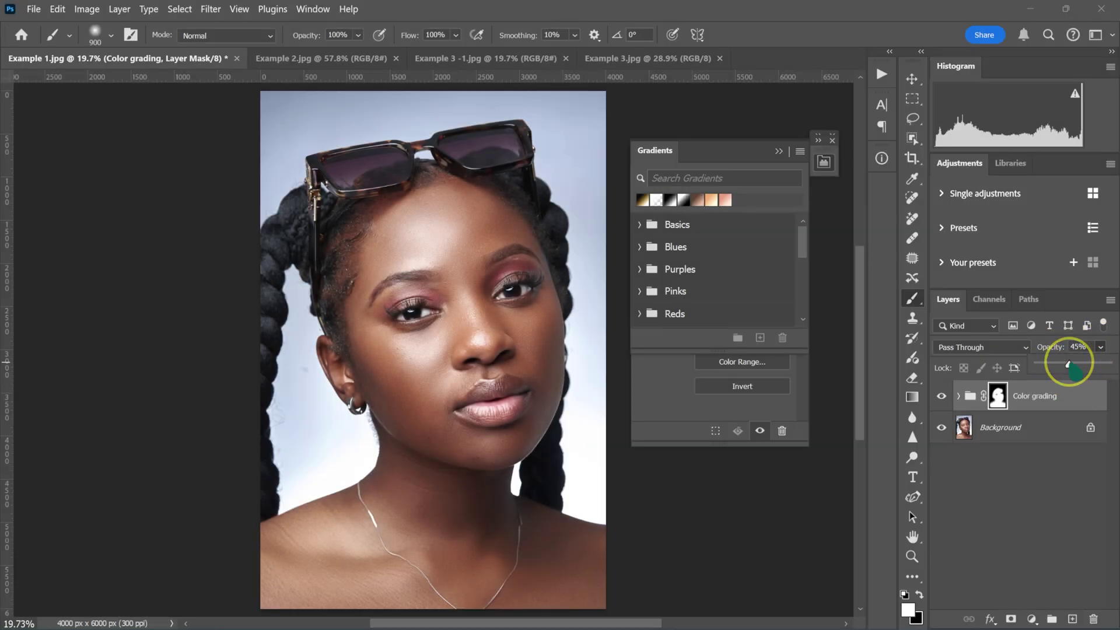
{"action": "left_click", "coordinate": [941, 398]}
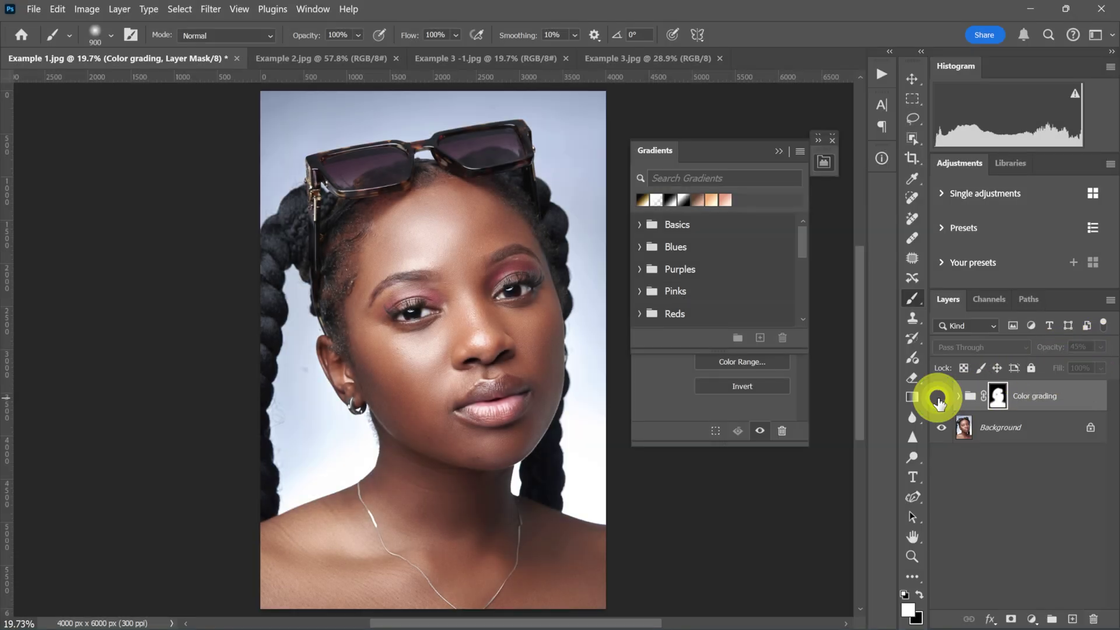
{"action": "left_click", "coordinate": [940, 398]}
{"action": "left_click", "coordinate": [941, 398]}
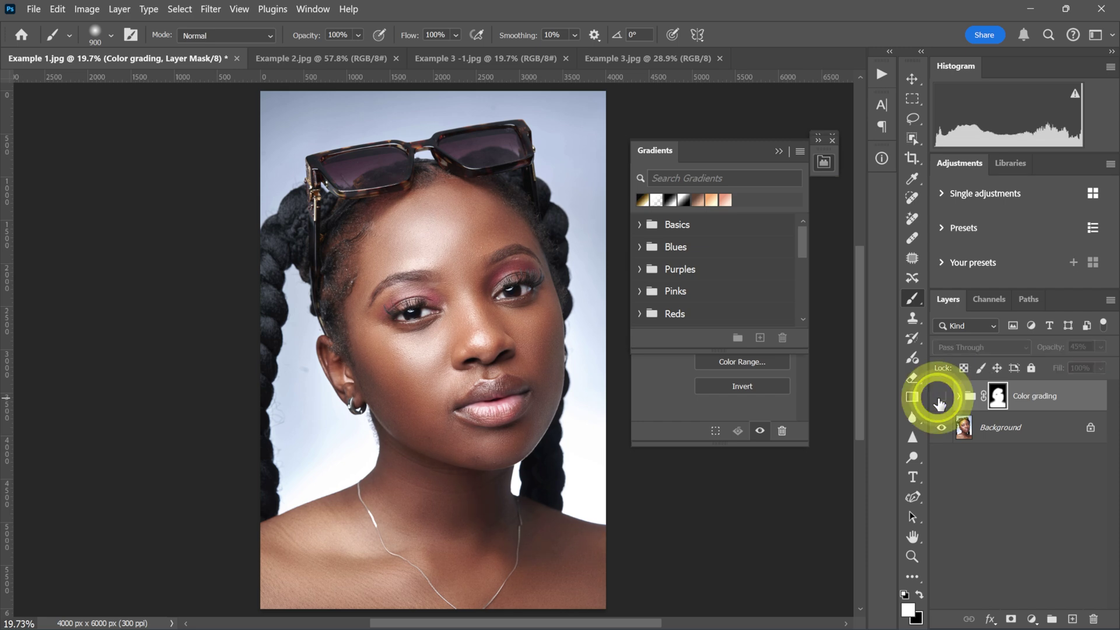
{"action": "left_click", "coordinate": [939, 399]}
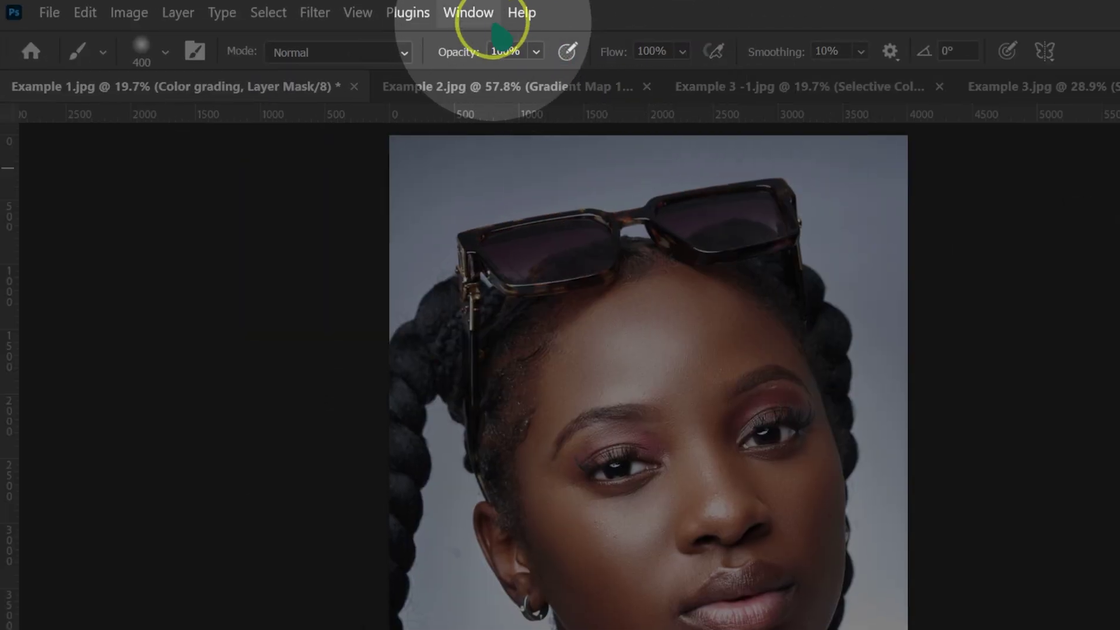
Step: Run the EK Face Pop action from the Actions panel and compare its group on and off
{"action": "left_click", "coordinate": [468, 13]}
{"action": "left_click", "coordinate": [543, 147]}
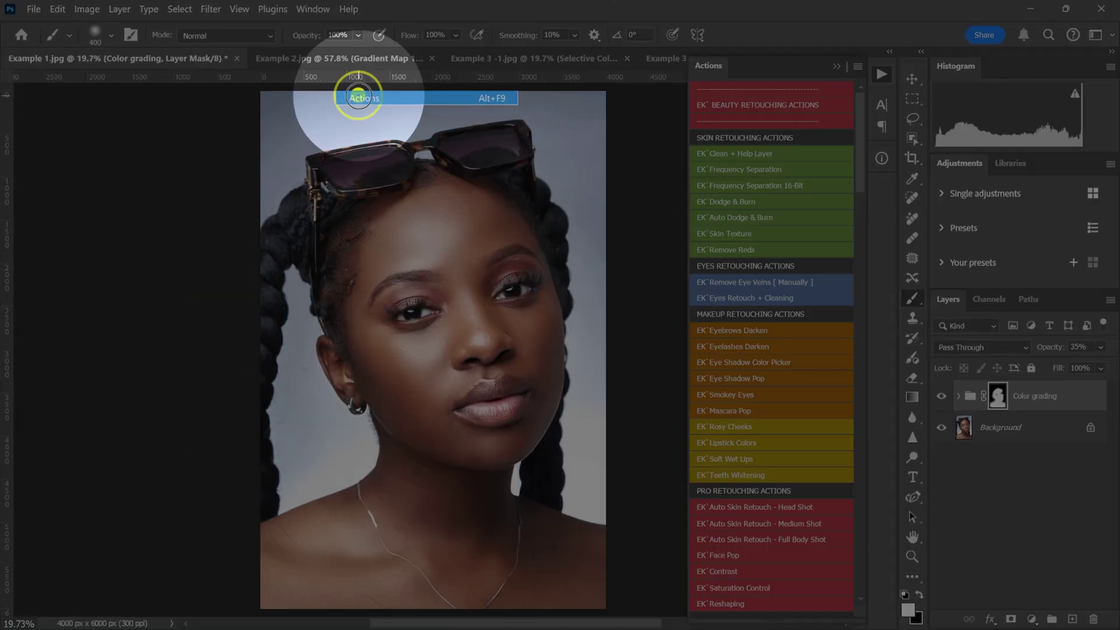
{"action": "left_click", "coordinate": [733, 111]}
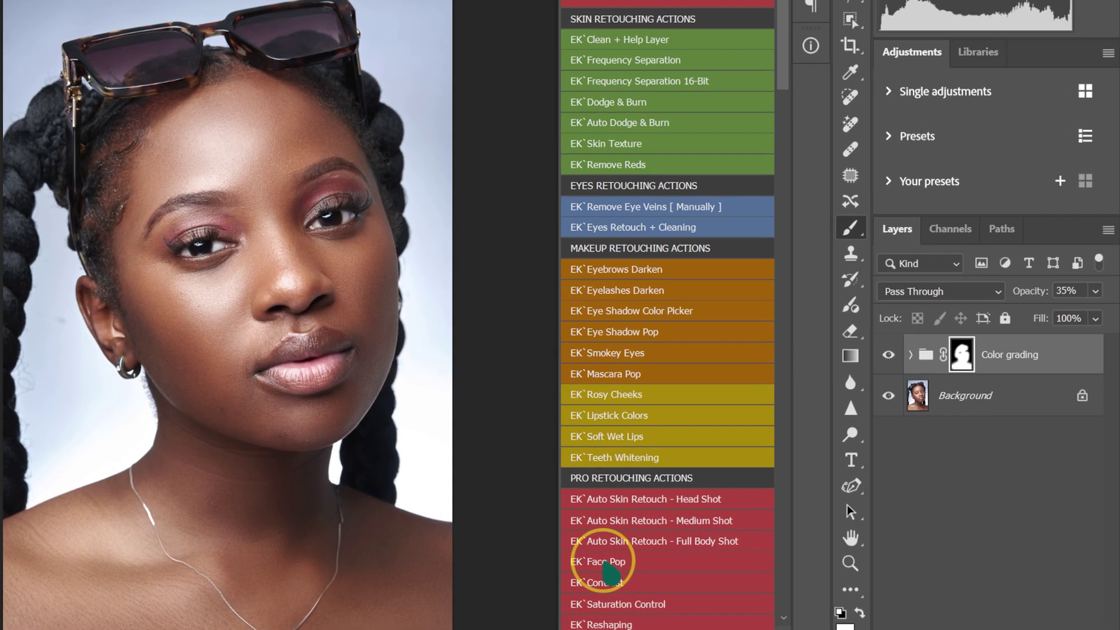
{"action": "left_click", "coordinate": [604, 563]}
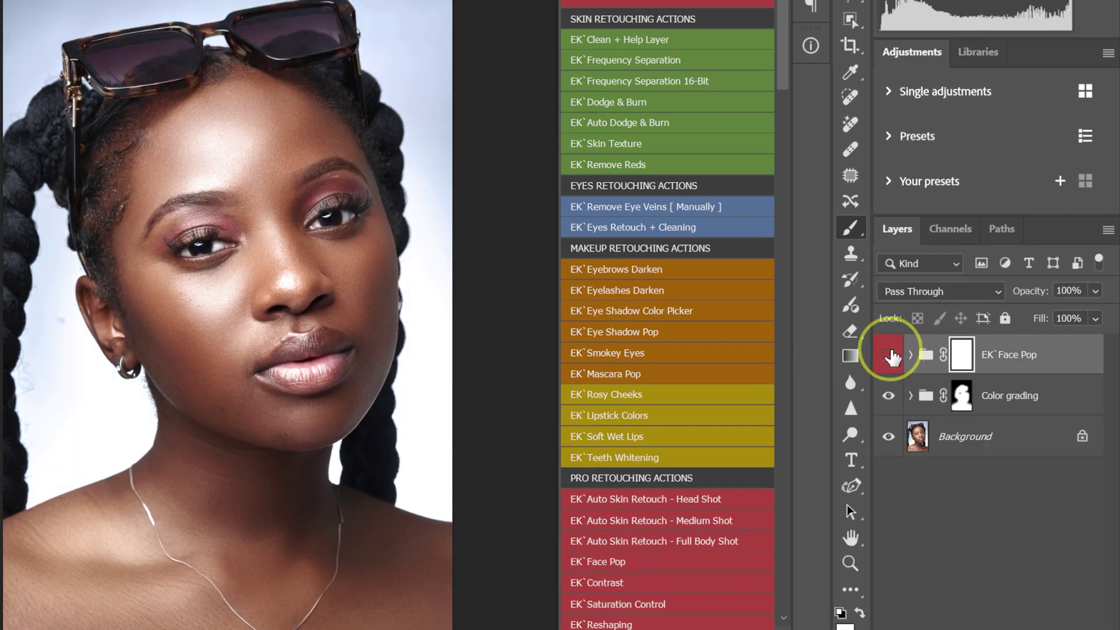
{"action": "left_click", "coordinate": [890, 355]}
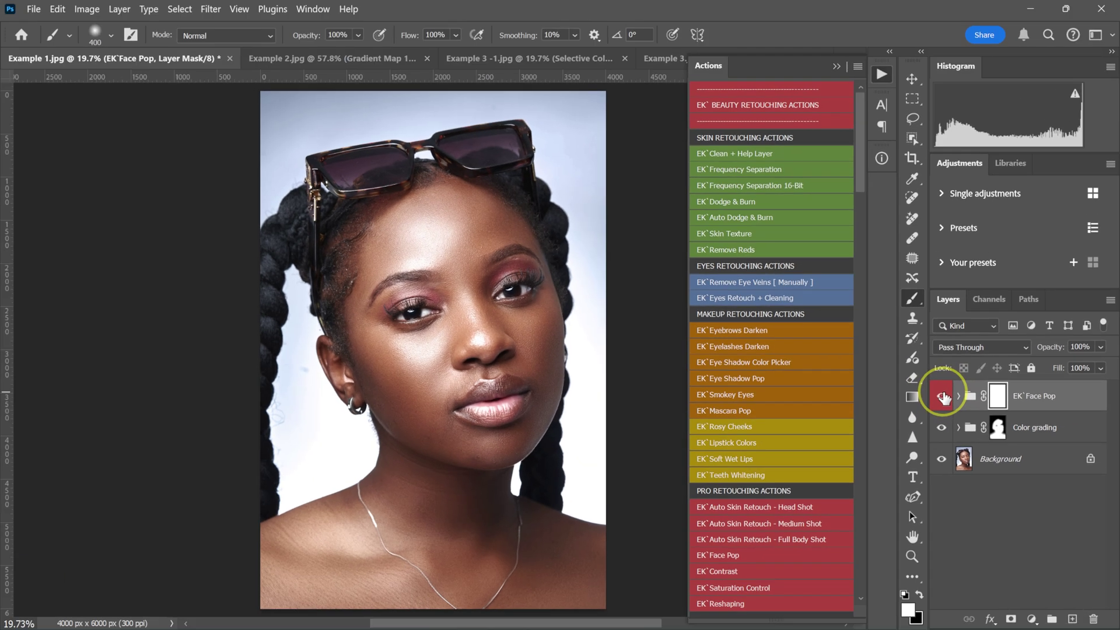
{"action": "left_click", "coordinate": [943, 397]}
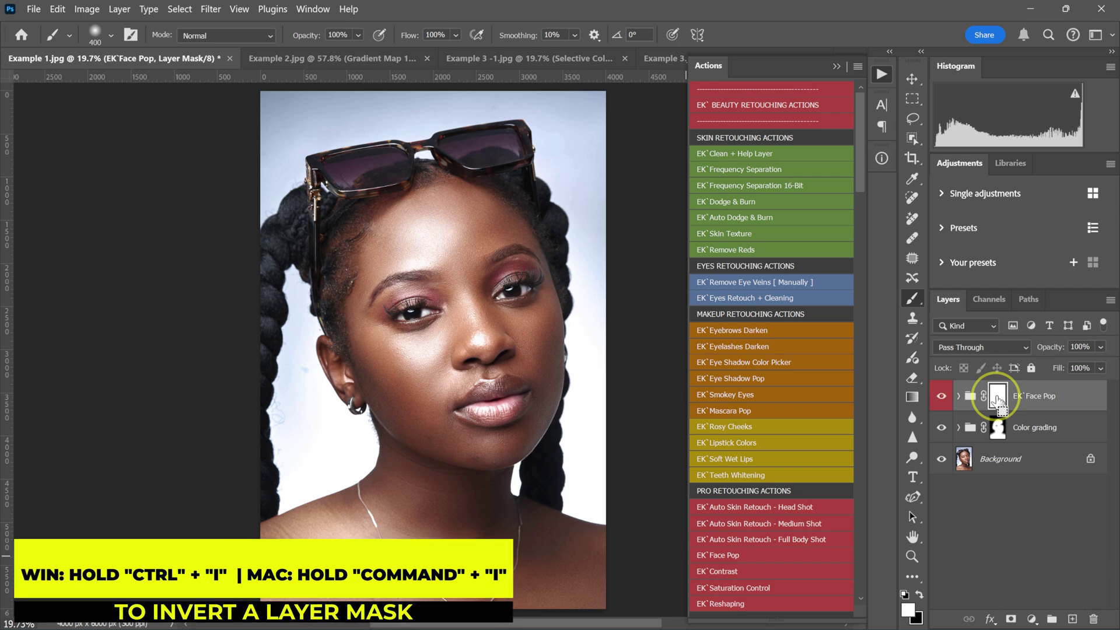
Step: Invert the EK Face Pop mask to black and paint white over forehead and cheek
{"action": "key", "text": "ctrl+i"}
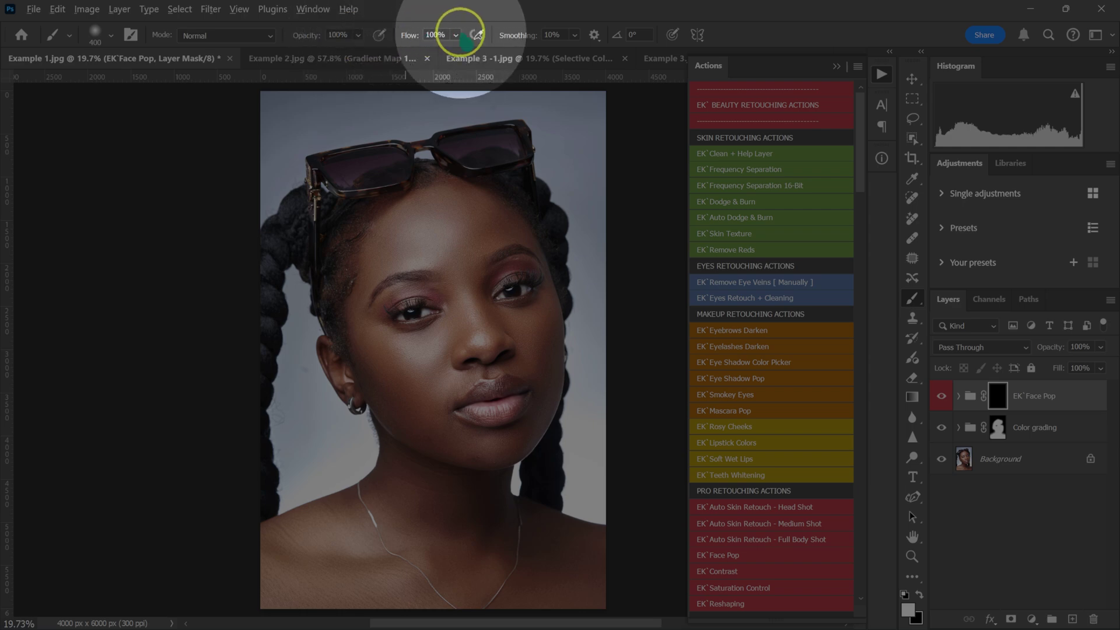
{"action": "key", "text": "bracketleft"}
{"action": "key", "text": "bracketleft"}
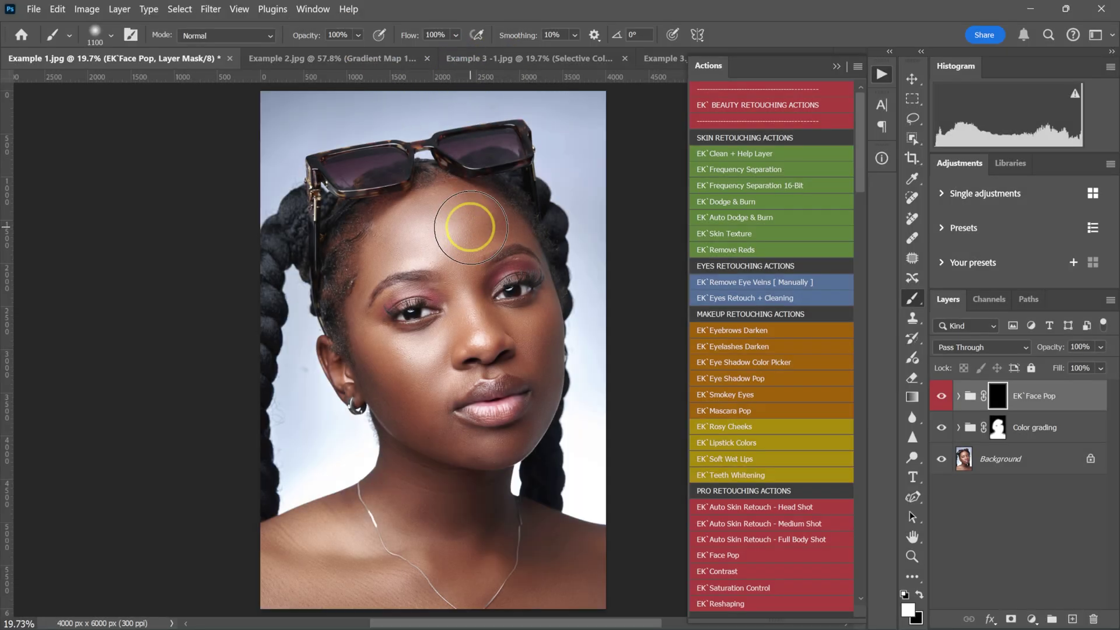
{"action": "mouse_move", "coordinate": [463, 225]}
{"action": "left_mouse_down"}
{"action": "mouse_move", "coordinate": [422, 241]}
{"action": "mouse_move", "coordinate": [456, 285]}
{"action": "mouse_move", "coordinate": [443, 220]}
{"action": "mouse_move", "coordinate": [461, 297]}
{"action": "mouse_move", "coordinate": [394, 352]}
{"action": "mouse_move", "coordinate": [433, 427]}
{"action": "mouse_move", "coordinate": [542, 345]}
{"action": "mouse_move", "coordinate": [479, 330]}
{"action": "mouse_move", "coordinate": [474, 221]}
{"action": "mouse_move", "coordinate": [400, 423]}
{"action": "mouse_move", "coordinate": [434, 500]}
{"action": "mouse_move", "coordinate": [584, 552]}
{"action": "left_mouse_up"}
{"action": "key", "text": "bracketright"}
{"action": "key", "text": "bracketright"}
{"action": "key", "text": "bracketright"}
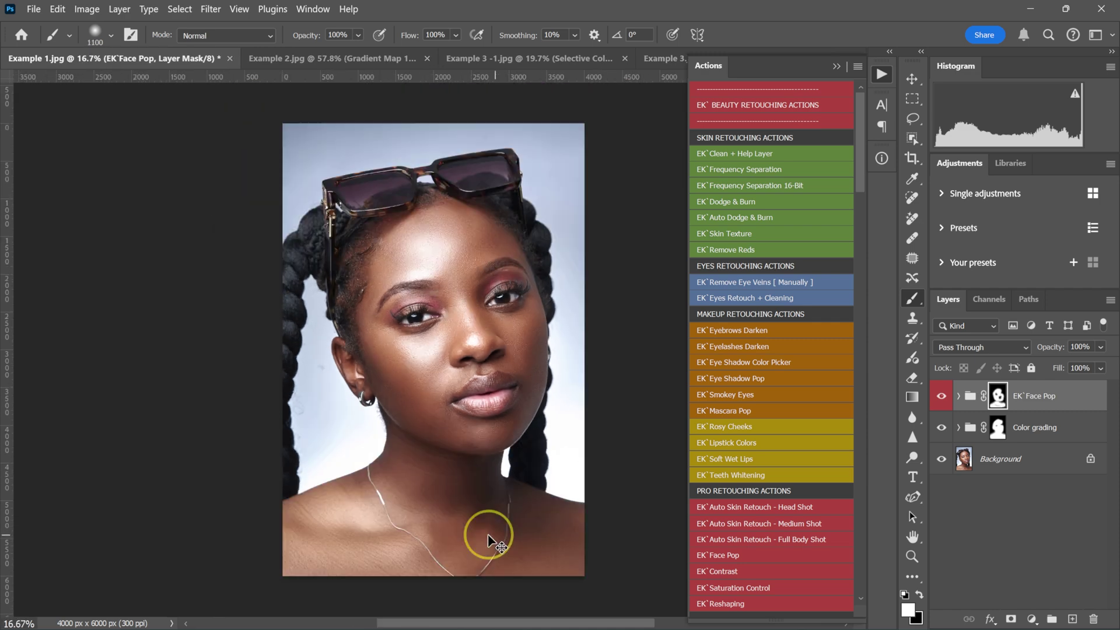
Step: Toggle the EK Face Pop group on and off to compare before and after
{"action": "left_click", "coordinate": [943, 399]}
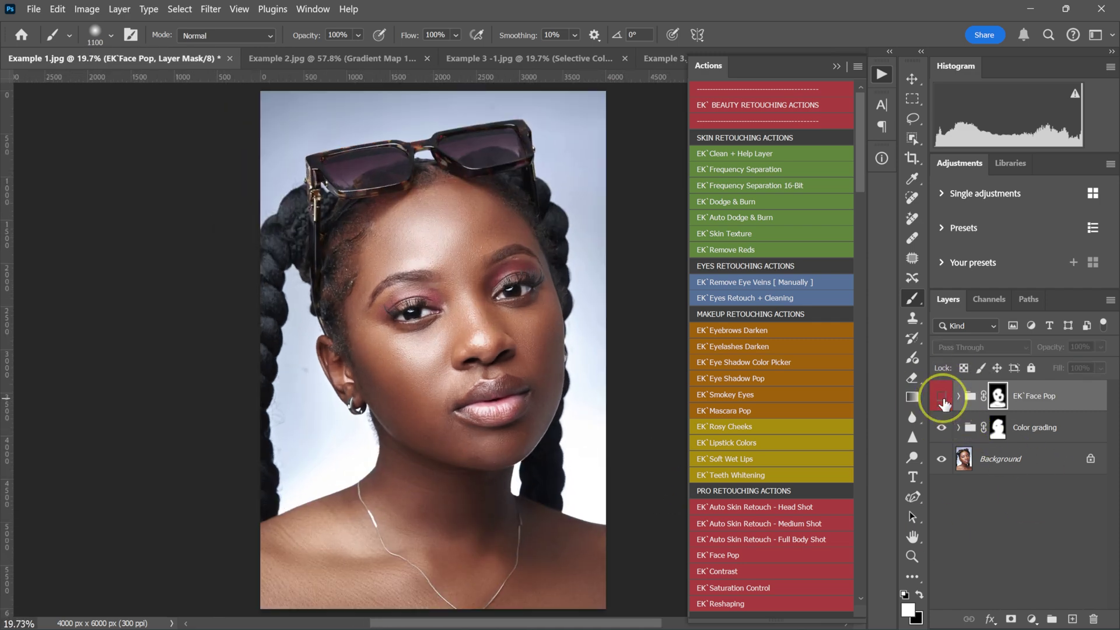
{"action": "left_click", "coordinate": [942, 399]}
{"action": "left_click", "coordinate": [943, 399]}
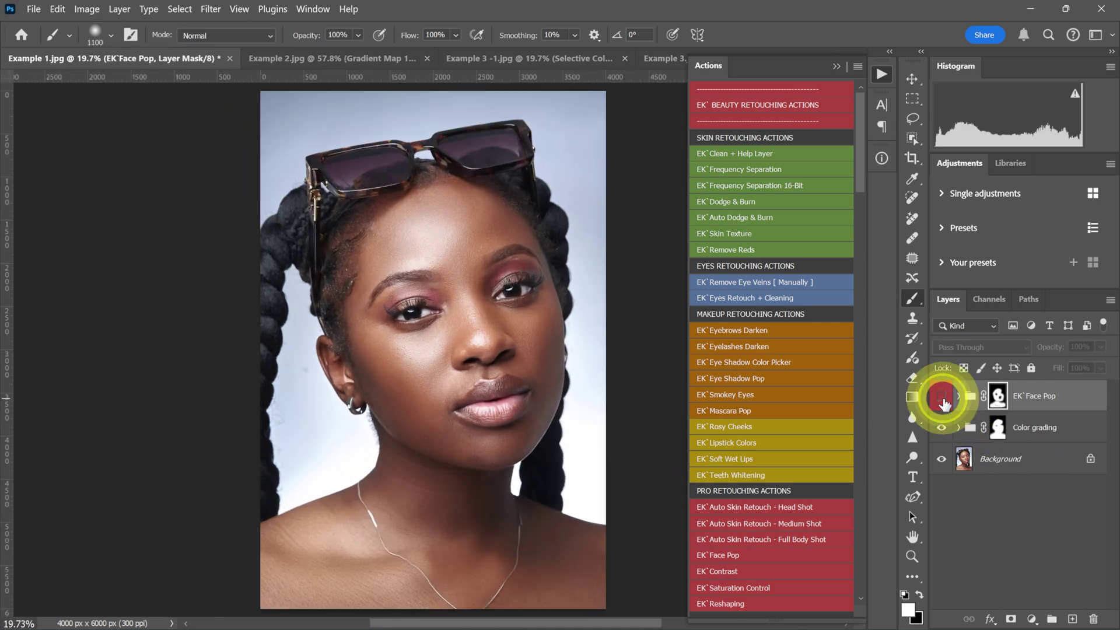
{"action": "left_click", "coordinate": [943, 399]}
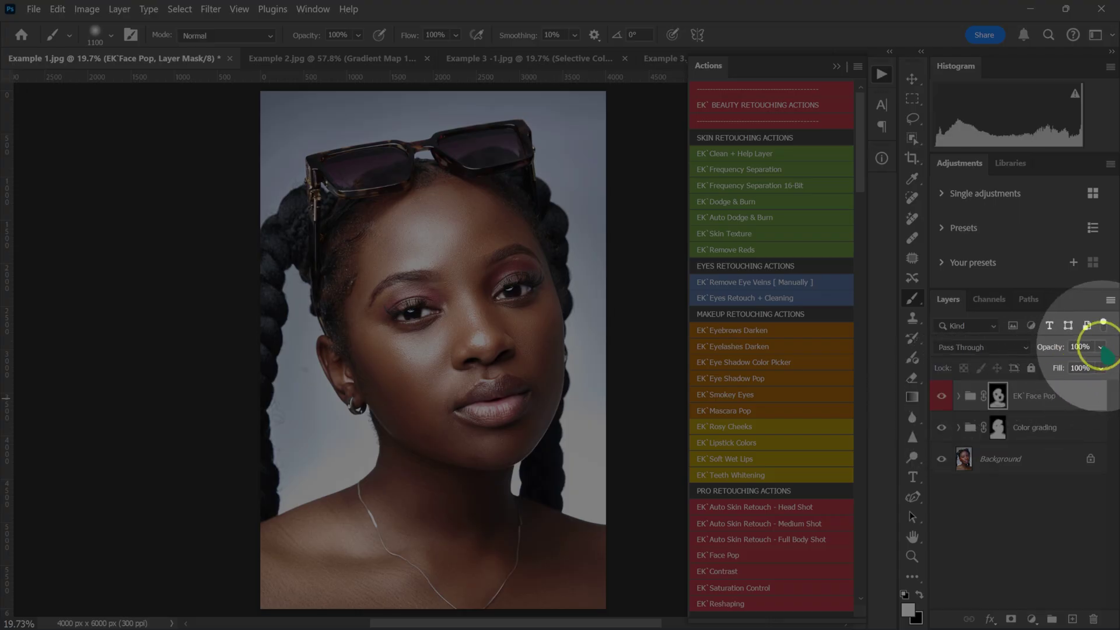
Step: Lower EK Face Pop's opacity to 60% and compare the effect again
{"action": "left_click", "coordinate": [1100, 348]}
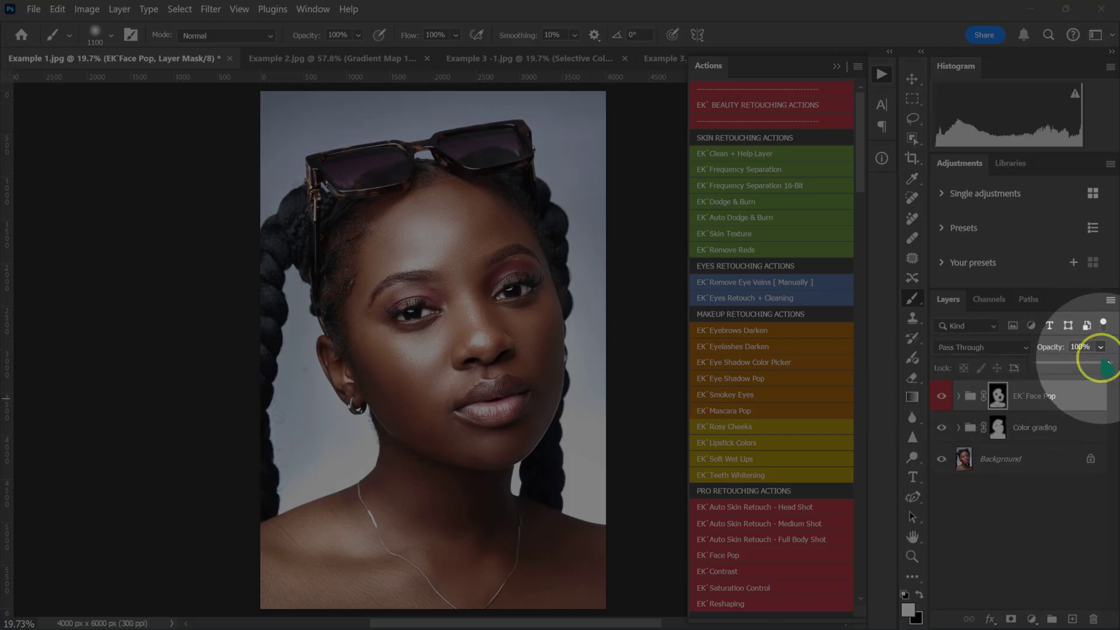
{"action": "left_click_drag", "start_coordinate": [1107, 364], "coordinate": [1081, 365]}
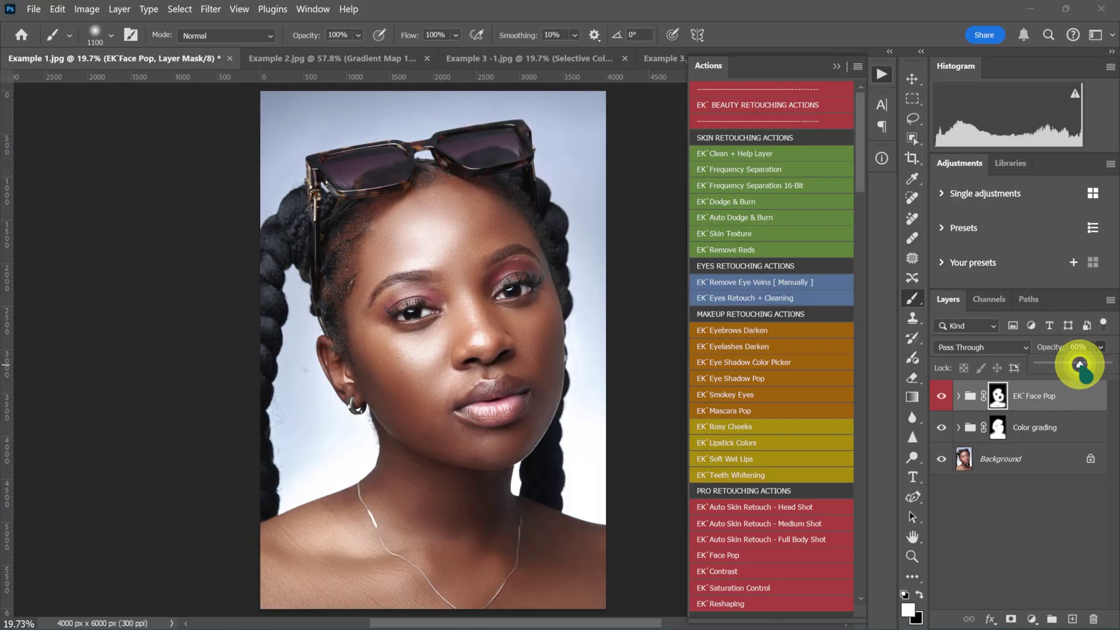
{"action": "left_click", "coordinate": [943, 399]}
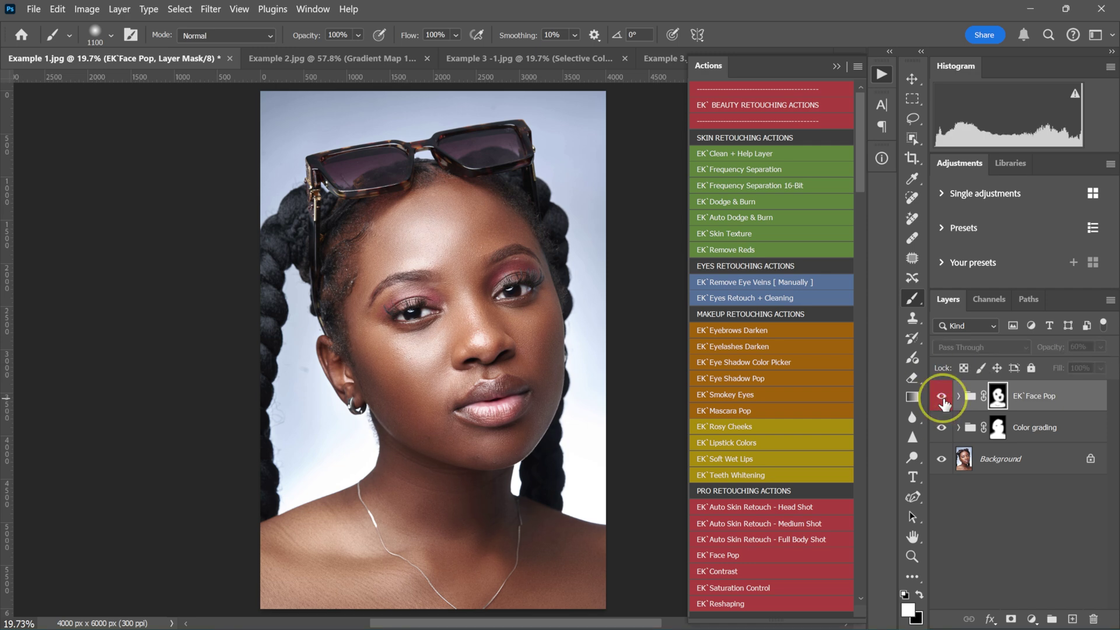
{"action": "left_click", "coordinate": [943, 399]}
{"action": "left_click", "coordinate": [943, 400]}
{"action": "left_click", "coordinate": [943, 399]}
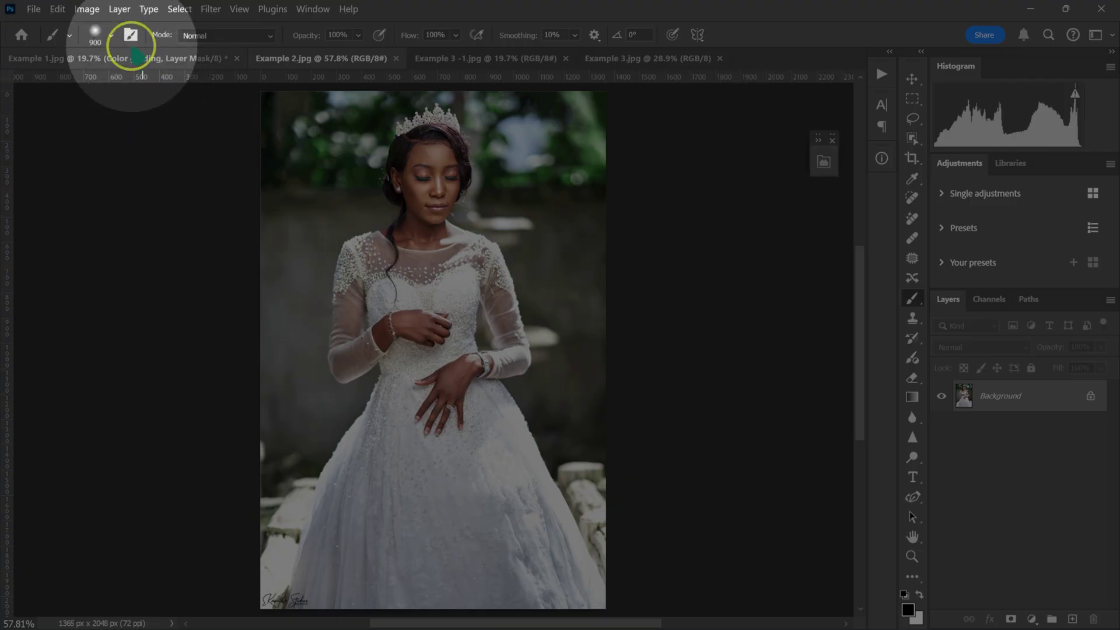
Step: Create a Gradient Map adjustment layer blended in Soft Light mode at 30% opacity
{"action": "left_click", "coordinate": [119, 8]}
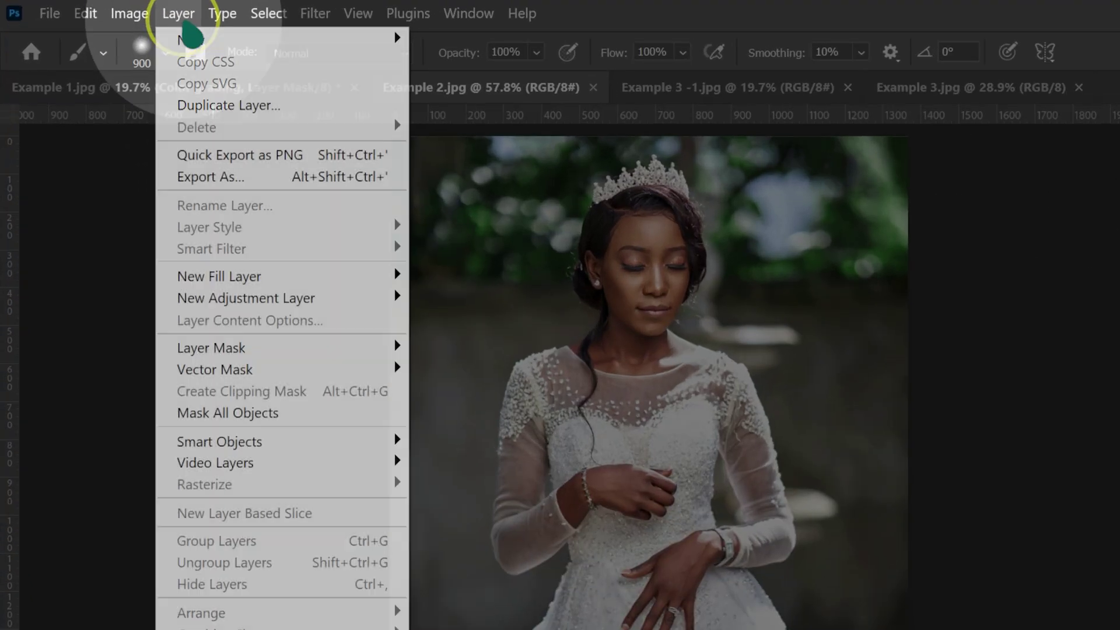
{"action": "mouse_move", "coordinate": [240, 303]}
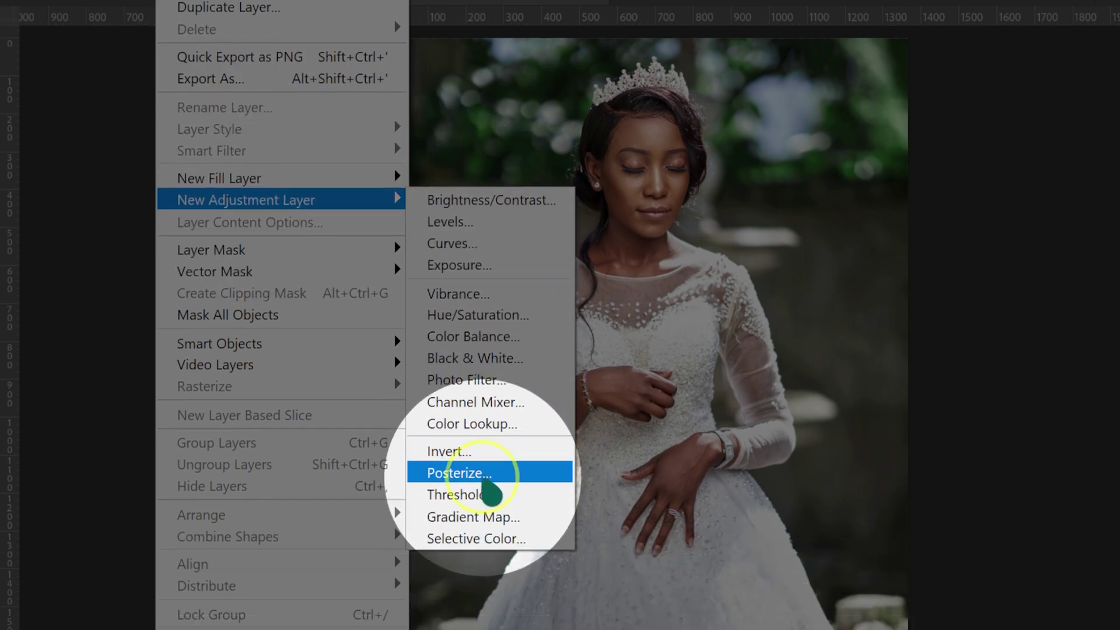
{"action": "left_click", "coordinate": [490, 514]}
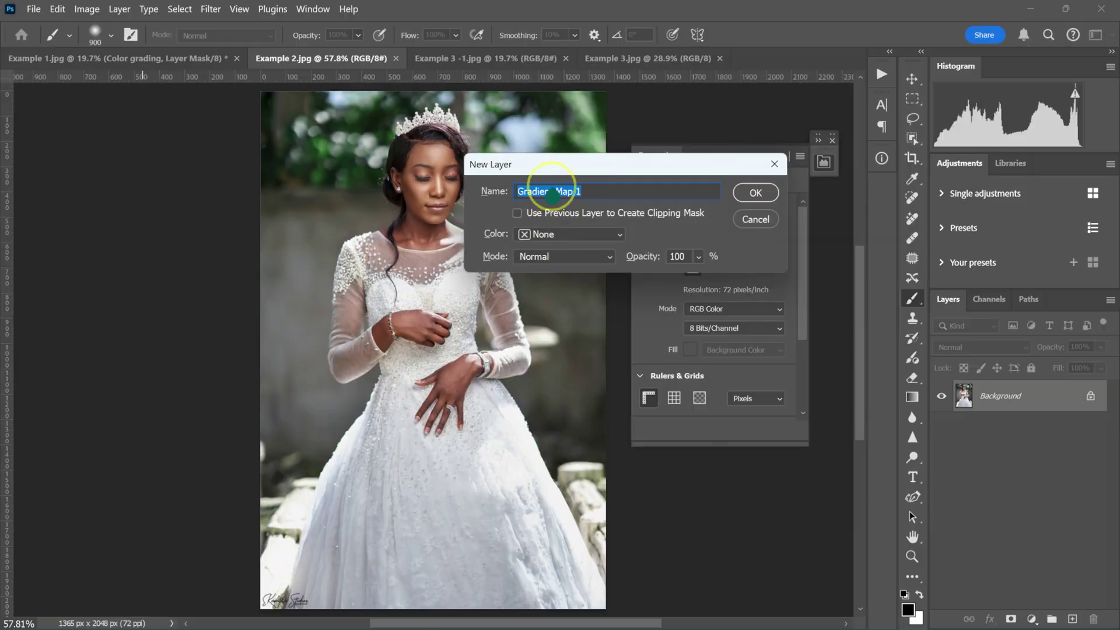
{"action": "left_click_drag", "start_coordinate": [547, 172], "coordinate": [618, 215]}
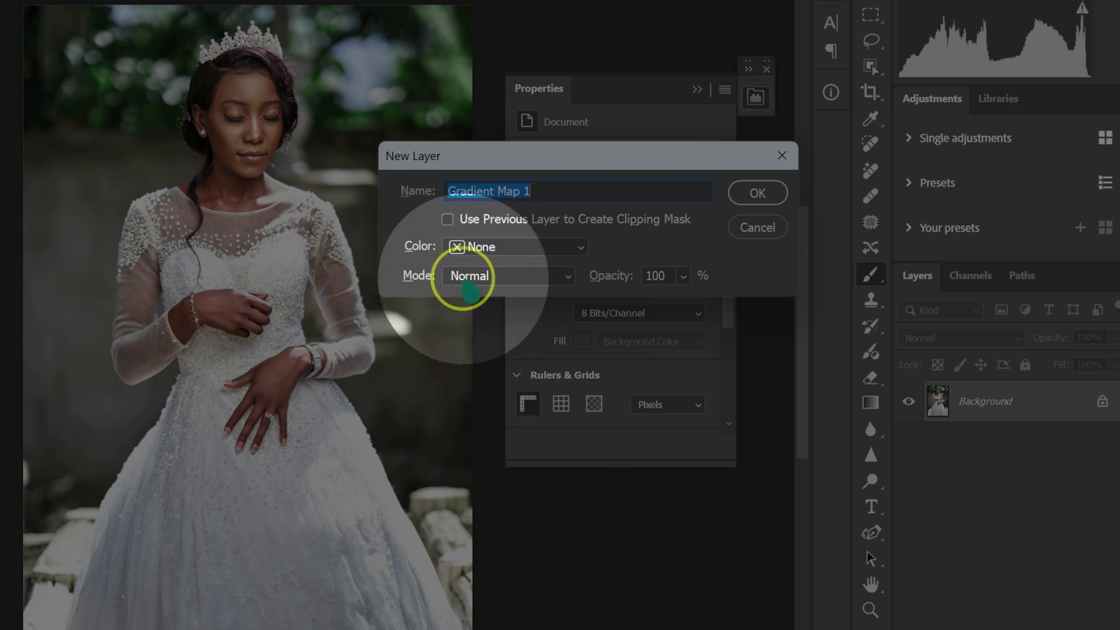
{"action": "left_click", "coordinate": [467, 278]}
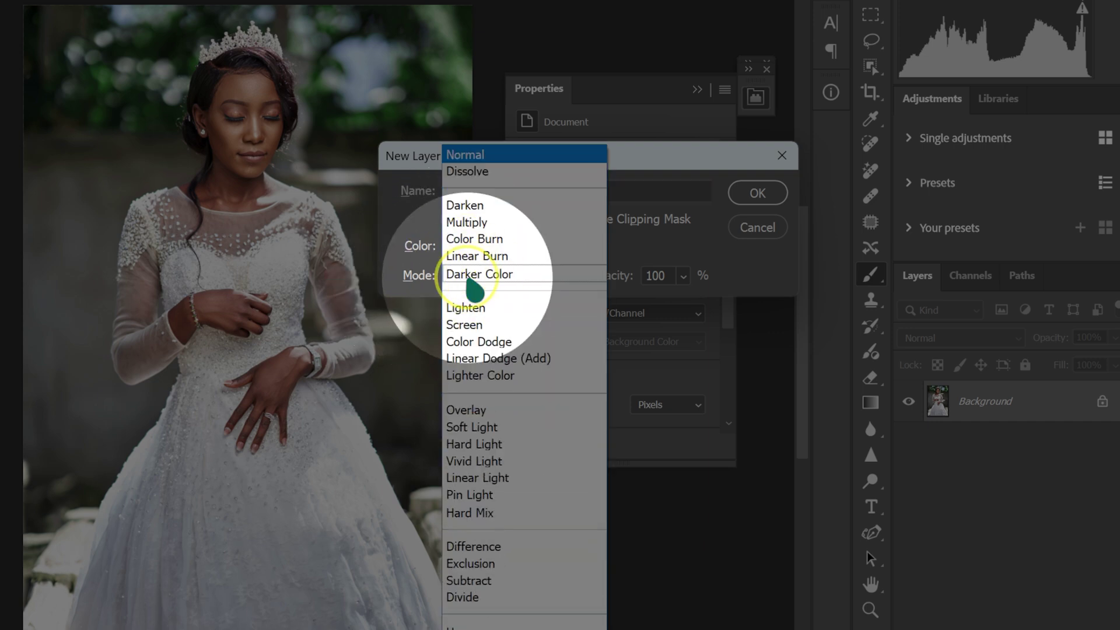
{"action": "left_click", "coordinate": [491, 423]}
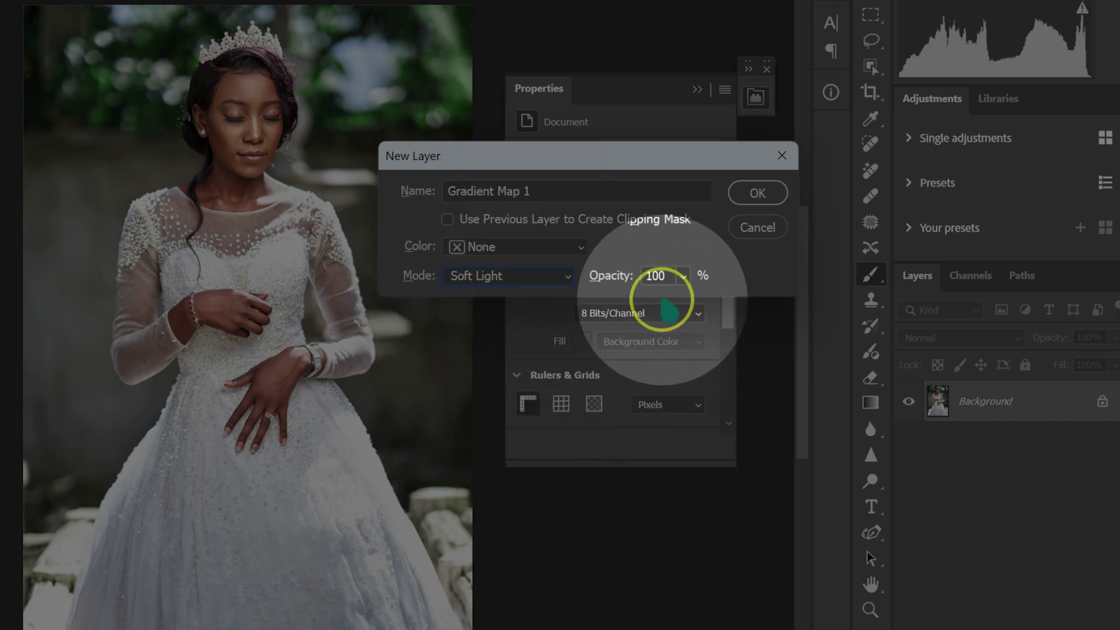
{"action": "left_click", "coordinate": [683, 276]}
{"action": "left_click_drag", "start_coordinate": [727, 299], "coordinate": [661, 301]}
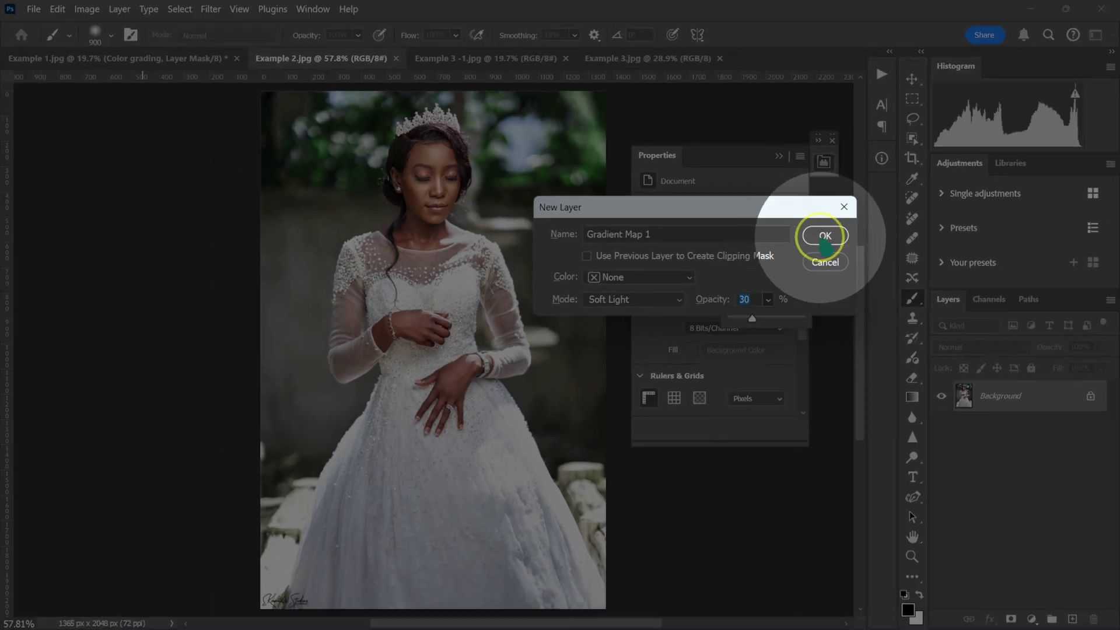
{"action": "left_click", "coordinate": [825, 236]}
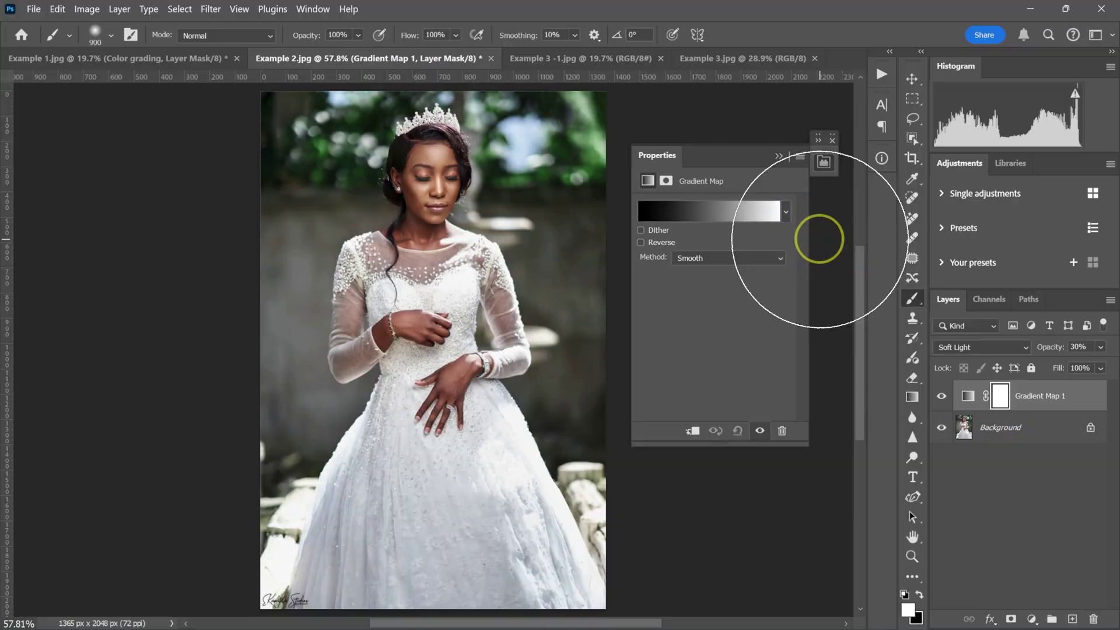
Step: Change Gradient Map 1's gradient to a Noise gradient with Roughness 20
{"action": "left_click", "coordinate": [941, 396]}
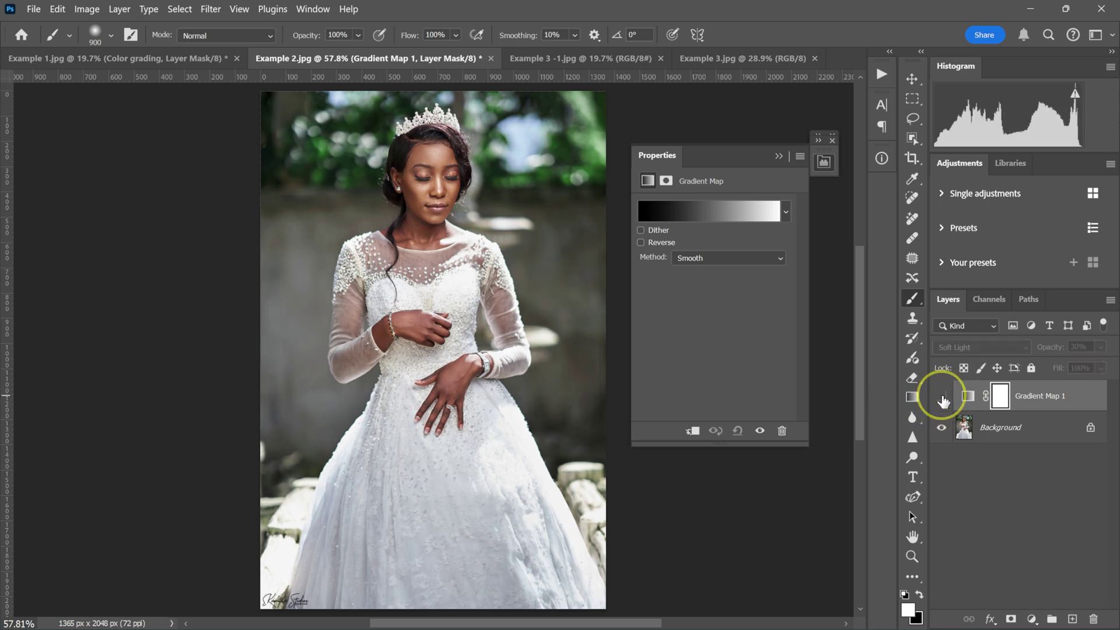
{"action": "left_click", "coordinate": [942, 397]}
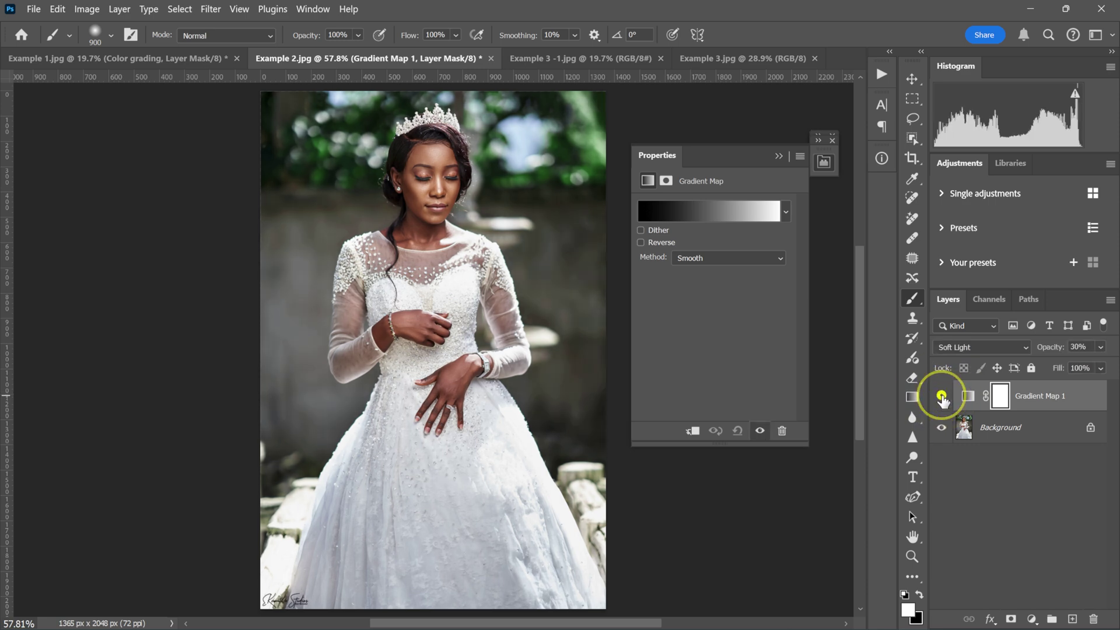
{"action": "left_click", "coordinate": [716, 217]}
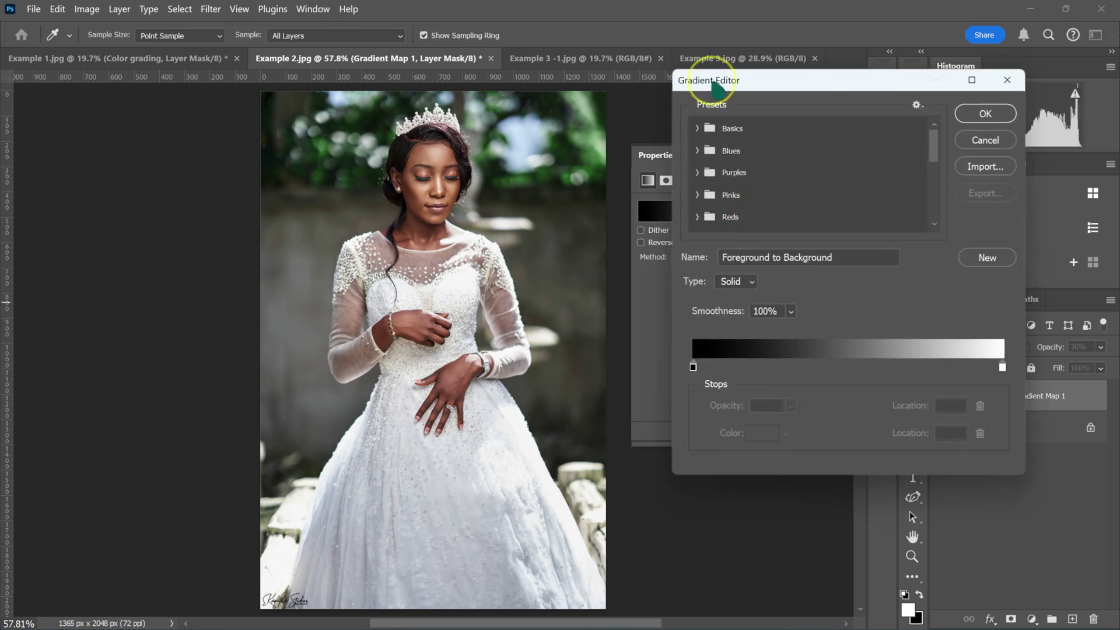
{"action": "left_click_drag", "start_coordinate": [718, 87], "coordinate": [661, 140]}
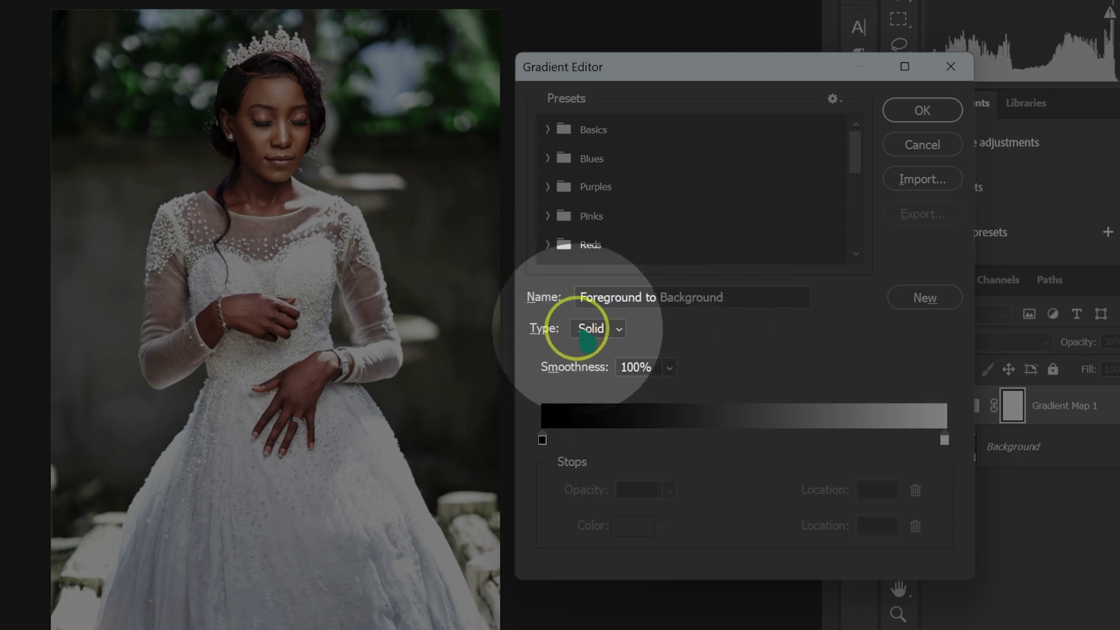
{"action": "left_click", "coordinate": [591, 328]}
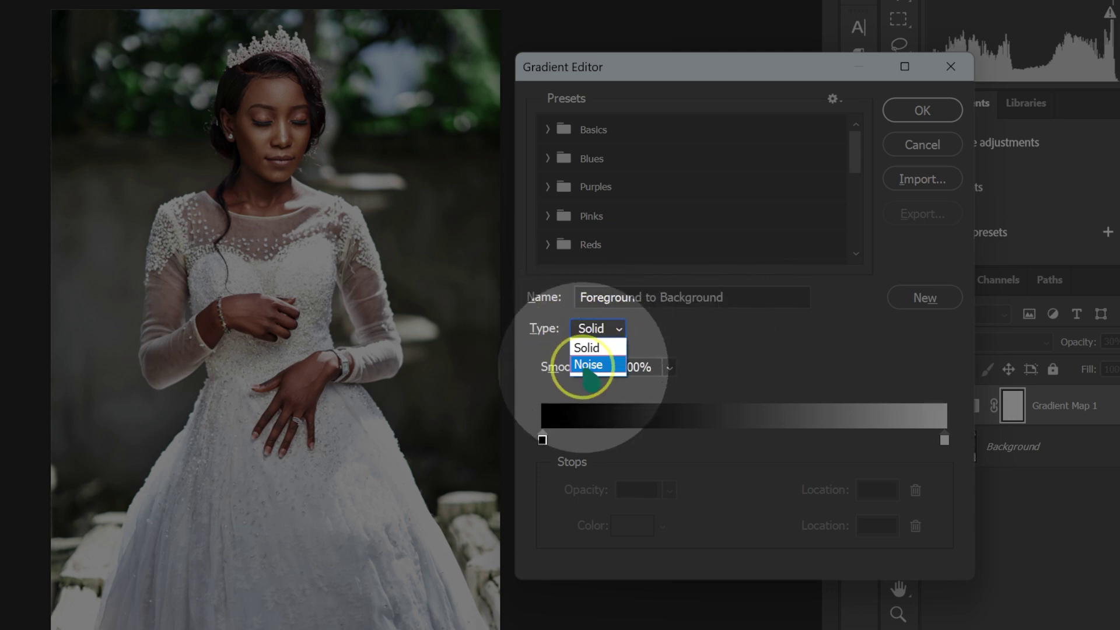
{"action": "left_click", "coordinate": [570, 368]}
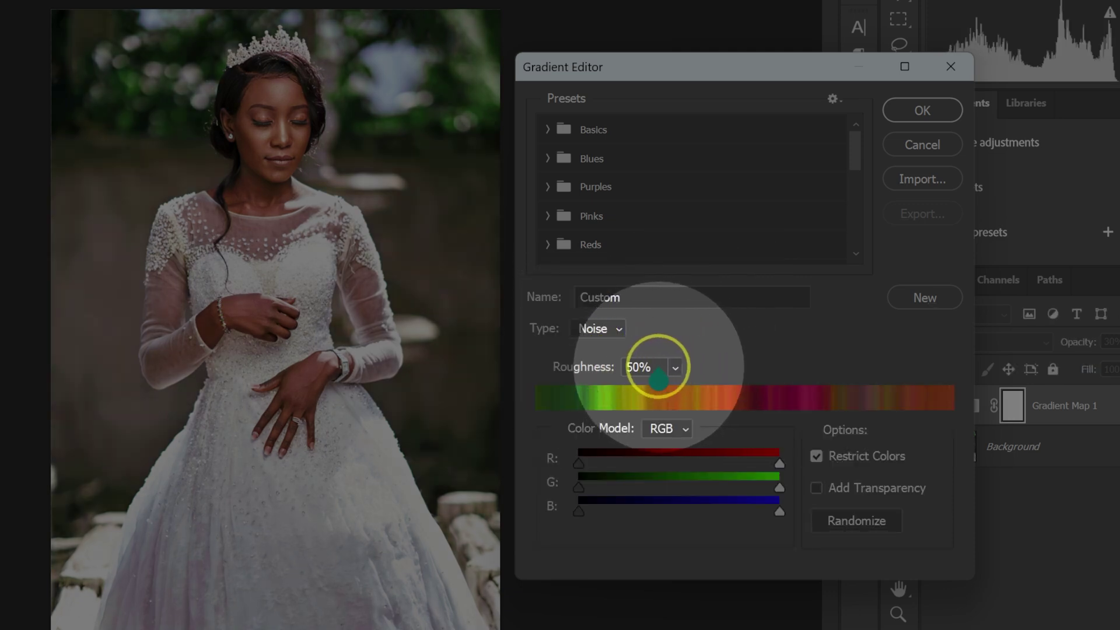
{"action": "left_click", "coordinate": [612, 368]}
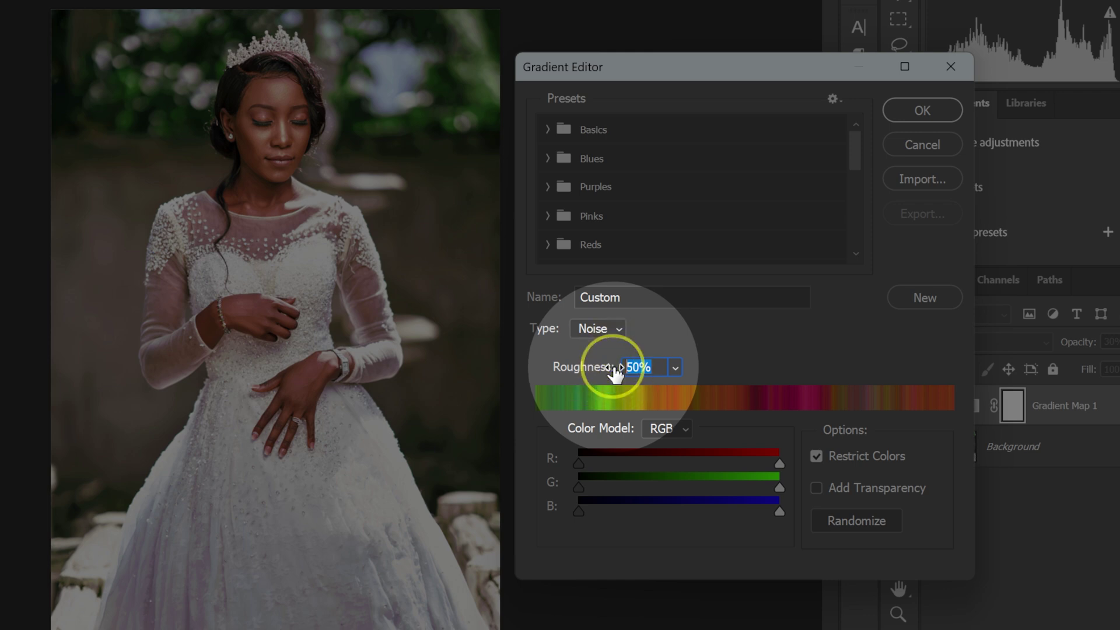
{"action": "type", "text": "20"}
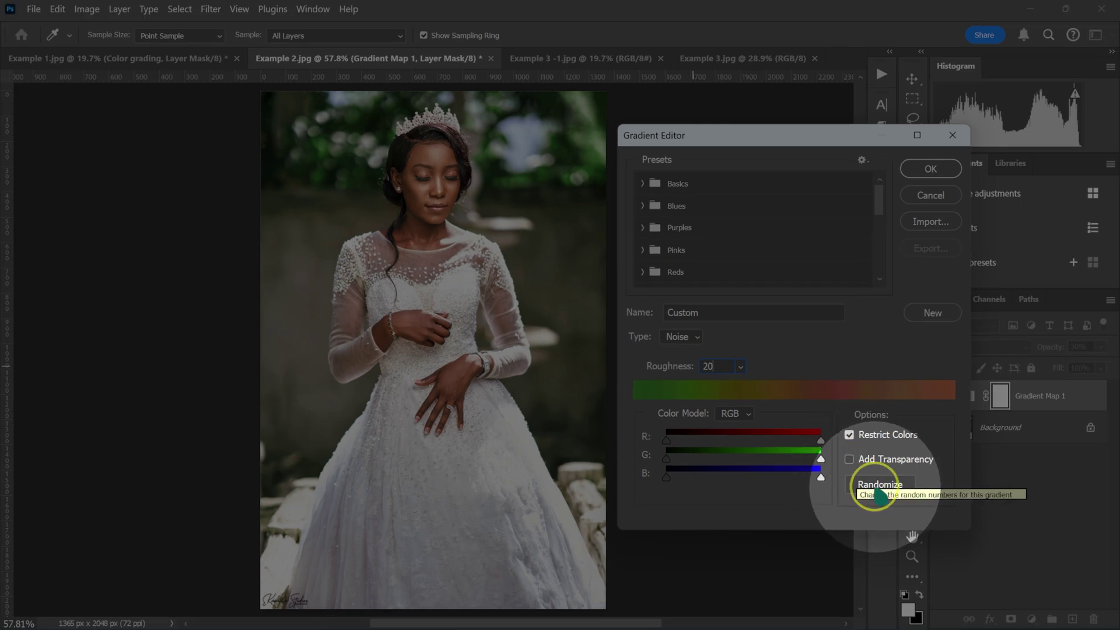
Step: Randomize the noise gradient until it is pink-to-purple, then accept it
{"action": "left_click", "coordinate": [879, 486]}
{"action": "left_click", "coordinate": [879, 487]}
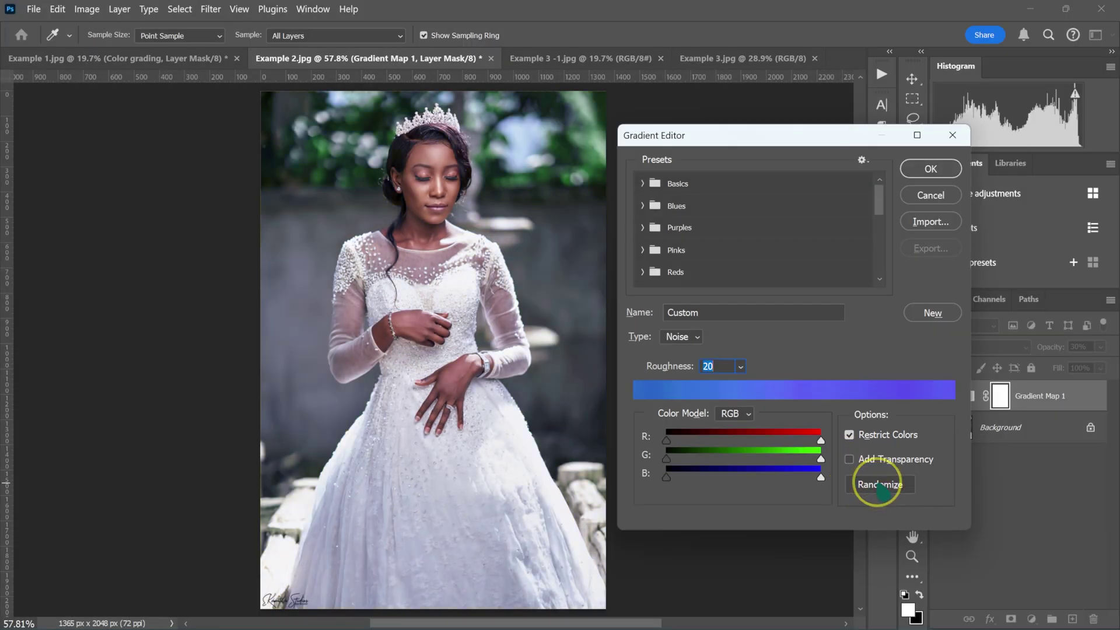
{"action": "left_click", "coordinate": [879, 487]}
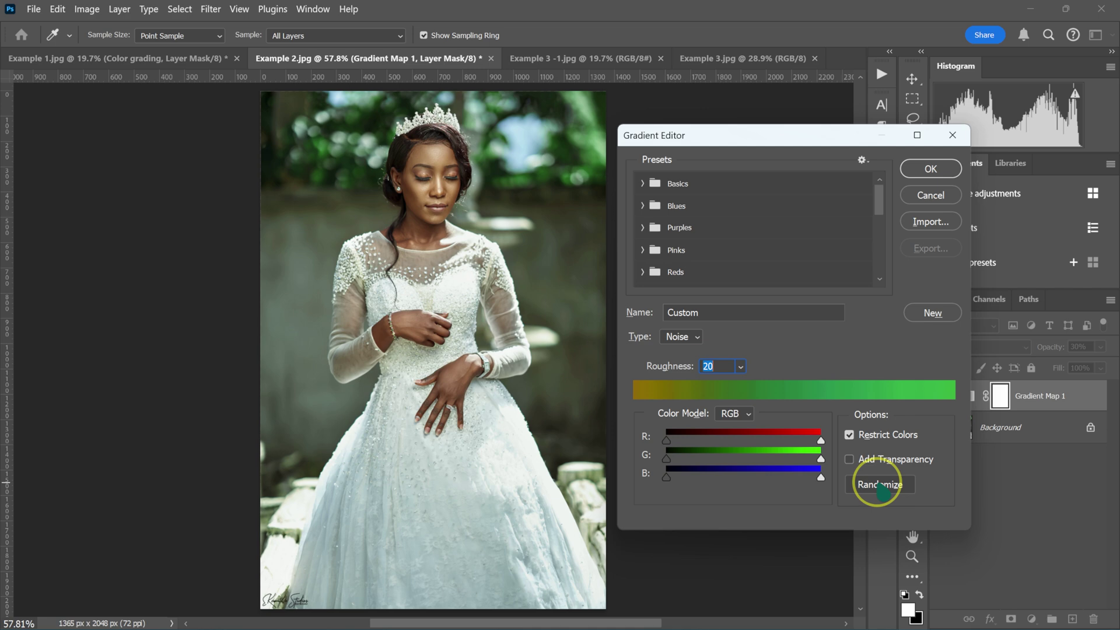
{"action": "left_click", "coordinate": [879, 487]}
{"action": "left_click", "coordinate": [879, 487]}
{"action": "left_click", "coordinate": [879, 486]}
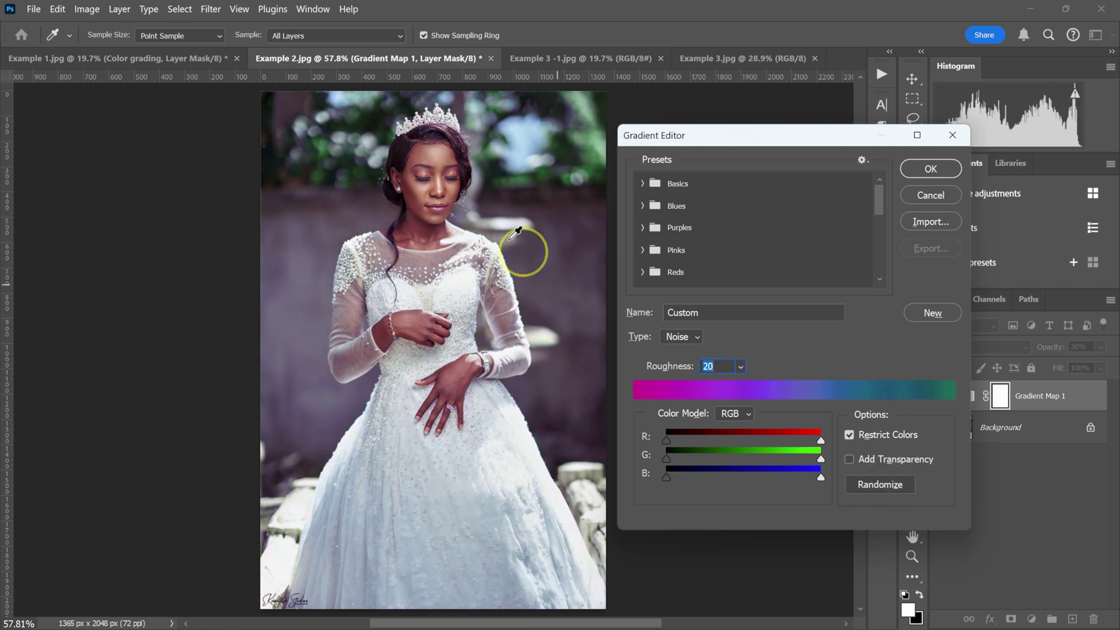
{"action": "left_click", "coordinate": [869, 493]}
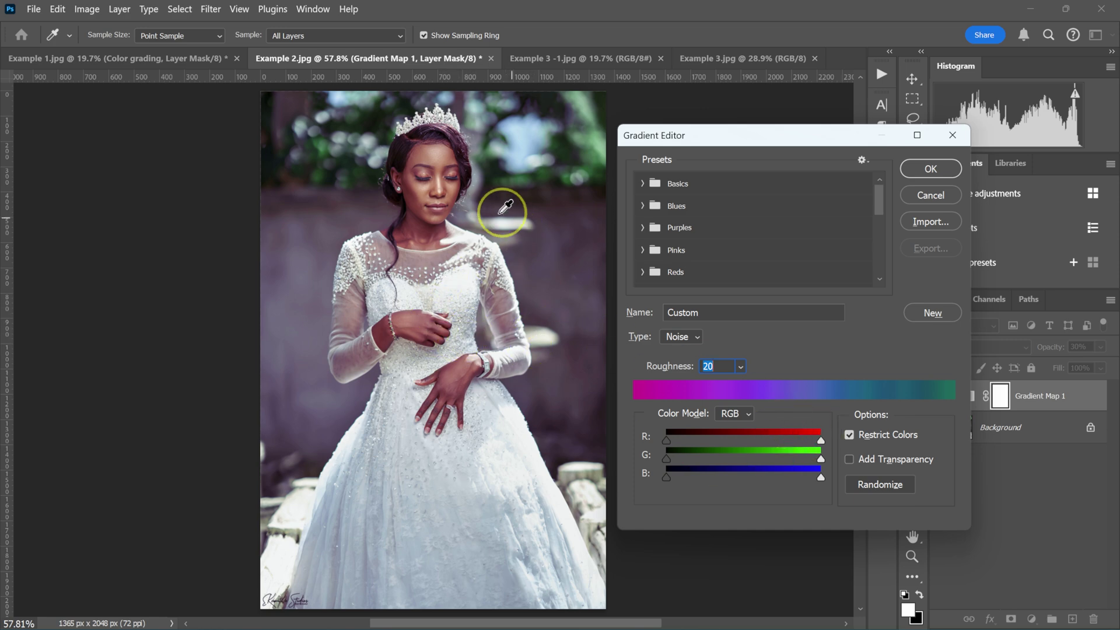
{"action": "left_click", "coordinate": [879, 485]}
{"action": "left_click", "coordinate": [875, 486]}
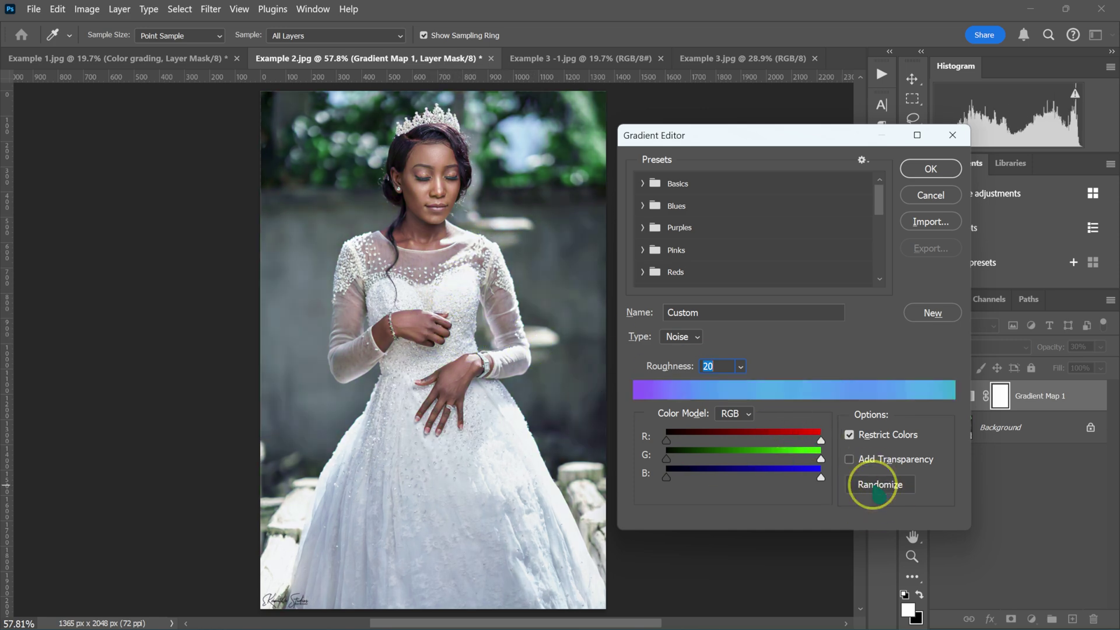
{"action": "left_click", "coordinate": [874, 487]}
{"action": "left_click", "coordinate": [878, 485]}
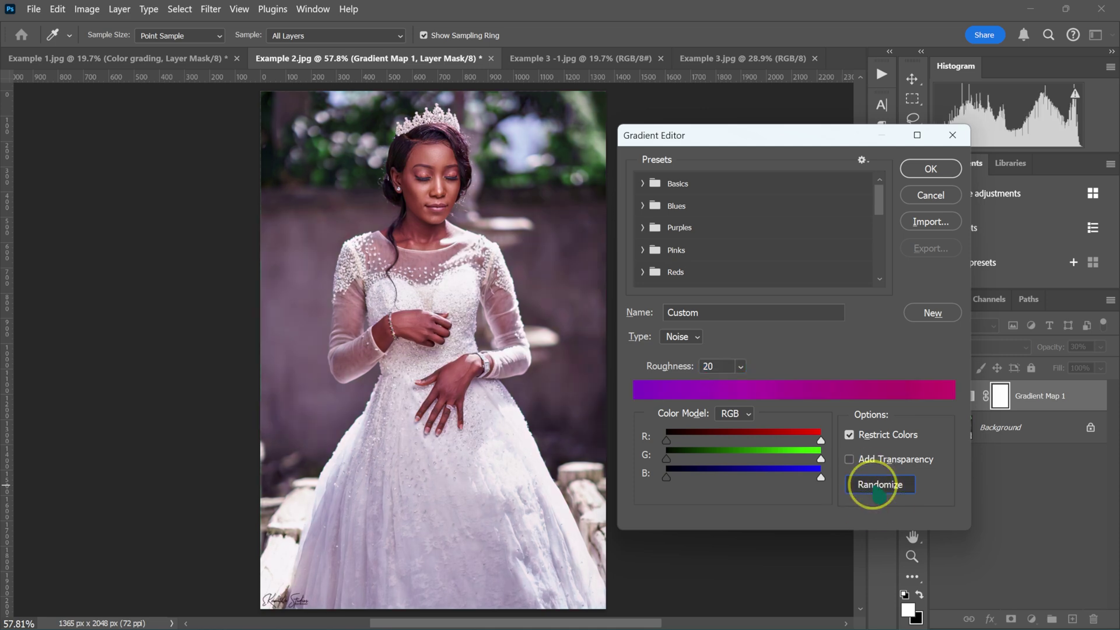
{"action": "left_click", "coordinate": [878, 485]}
{"action": "left_click", "coordinate": [878, 486]}
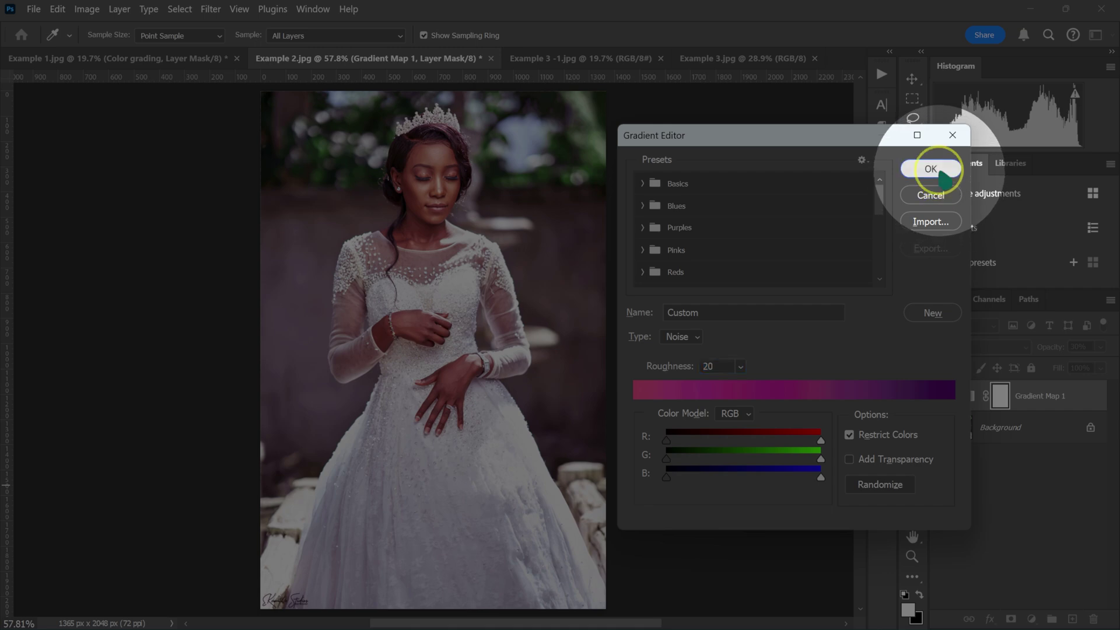
{"action": "left_click", "coordinate": [931, 169]}
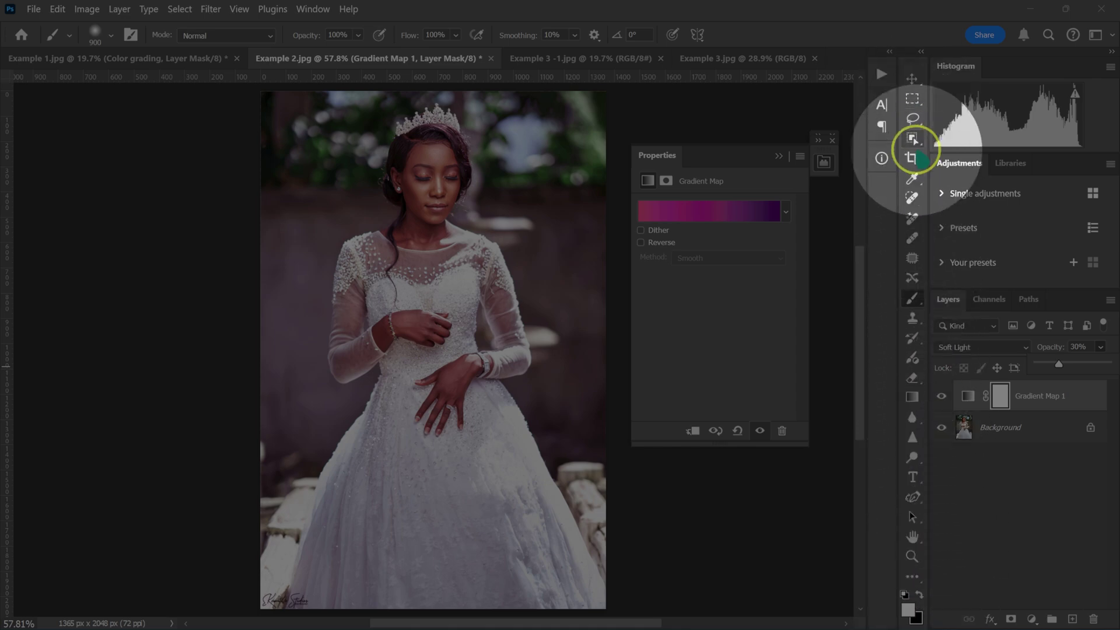
{"action": "right_click", "coordinate": [912, 298]}
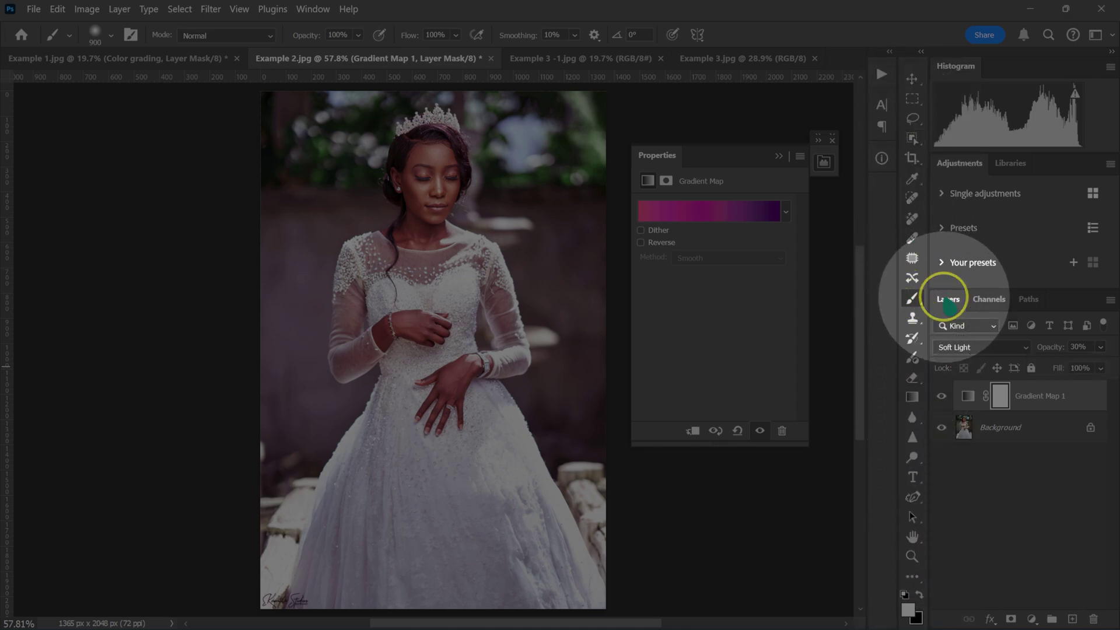
{"action": "left_click", "coordinate": [940, 295]}
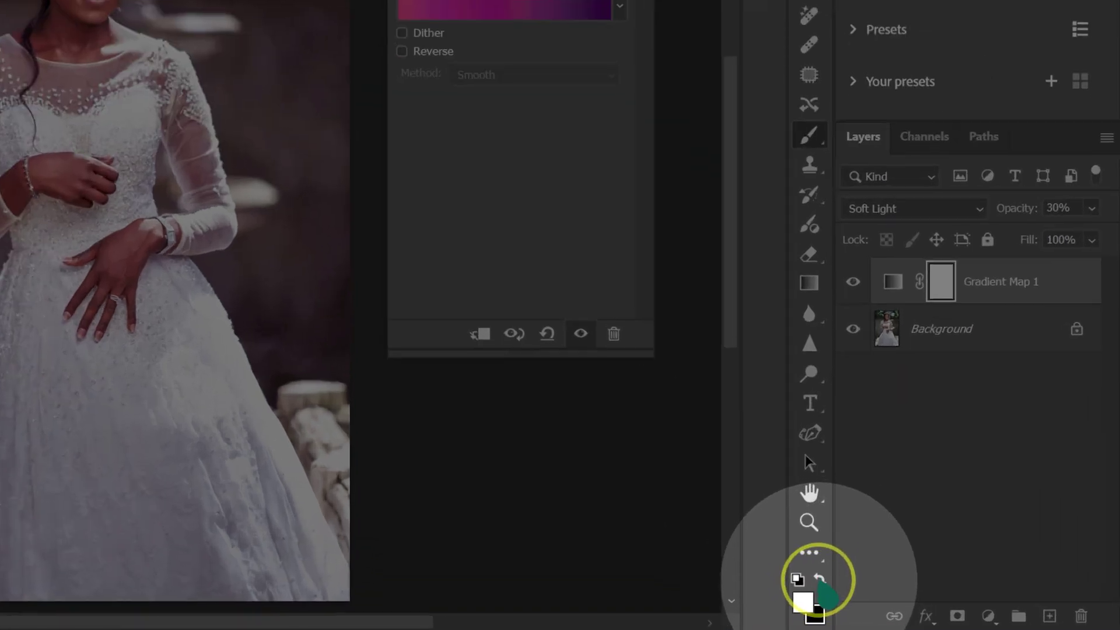
Step: With a black brush, mask the gradient-map tint off the bride's face
{"action": "left_click", "coordinate": [820, 577]}
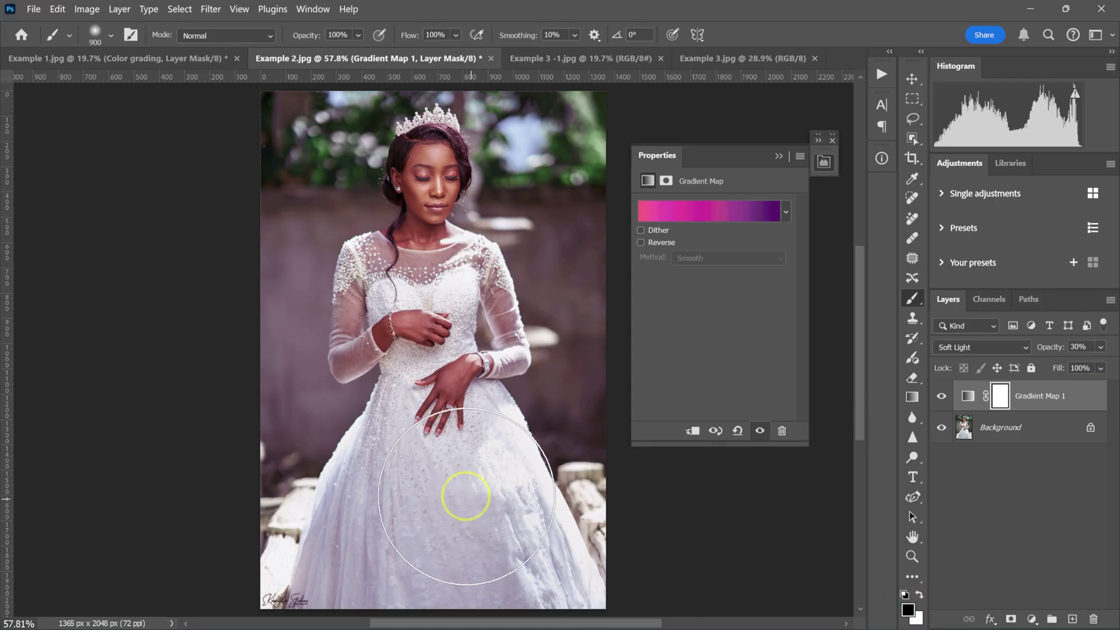
{"action": "key", "text": "bracketleft"}
{"action": "key", "text": "bracketleft"}
{"action": "key", "text": "bracketleft"}
{"action": "key", "text": "bracketleft"}
{"action": "key", "text": "bracketleft"}
{"action": "key", "text": "bracketleft"}
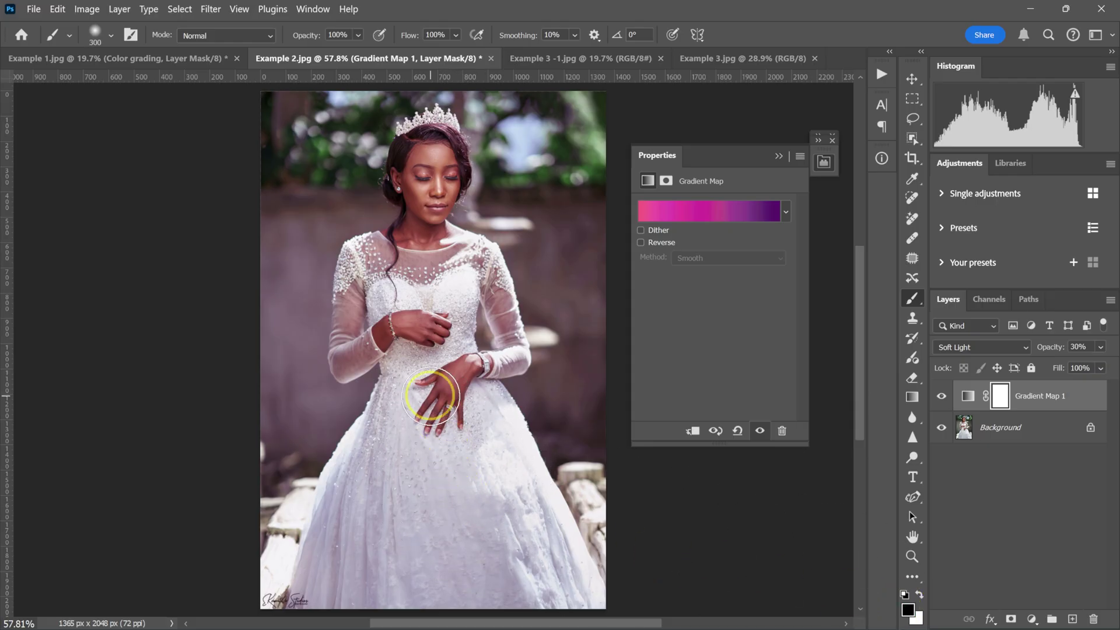
{"action": "key", "text": "bracketright"}
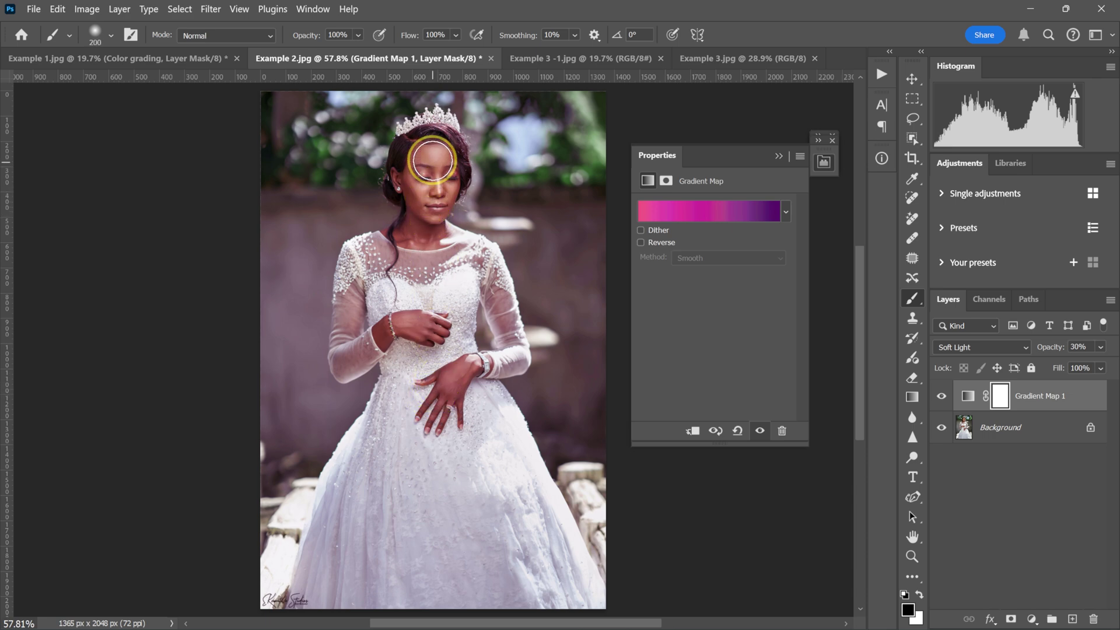
{"action": "key", "text": "bracketleft"}
{"action": "key", "text": "bracketleft"}
{"action": "mouse_move", "coordinate": [424, 187]}
{"action": "left_mouse_down"}
{"action": "mouse_move", "coordinate": [422, 249]}
{"action": "mouse_move", "coordinate": [438, 190]}
{"action": "mouse_move", "coordinate": [427, 147]}
{"action": "mouse_move", "coordinate": [404, 161]}
{"action": "mouse_move", "coordinate": [402, 187]}
{"action": "mouse_move", "coordinate": [424, 150]}
{"action": "mouse_move", "coordinate": [453, 153]}
{"action": "mouse_move", "coordinate": [418, 229]}
{"action": "mouse_move", "coordinate": [386, 249]}
{"action": "left_mouse_up"}
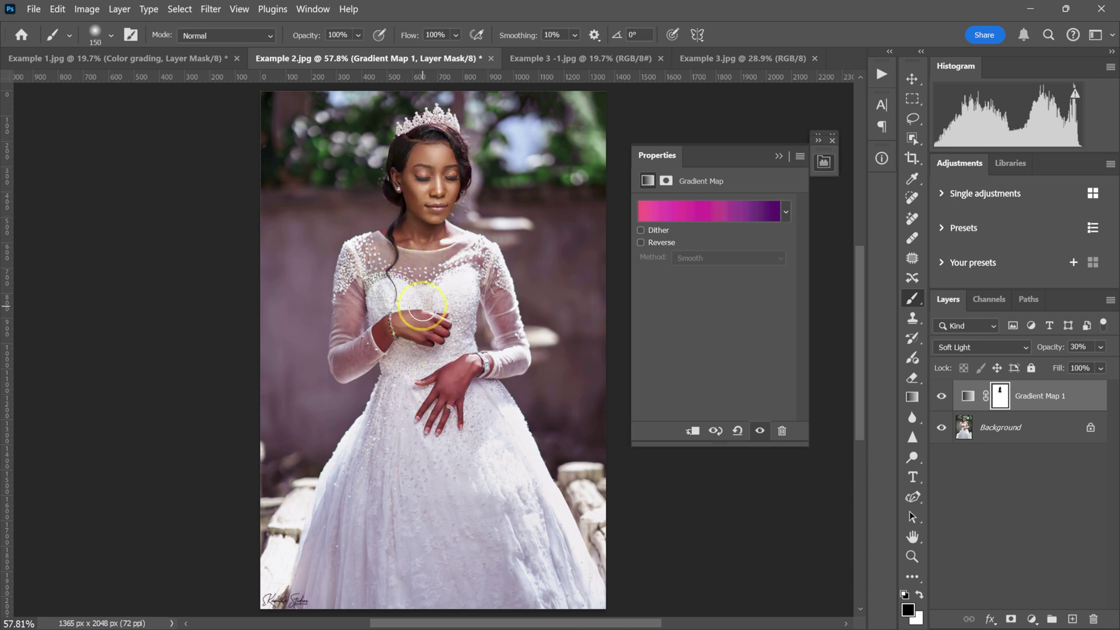
Step: Mask the tint off both hands and the arm, then bring up Example 3 -1.jpg
{"action": "left_click_drag", "start_coordinate": [410, 317], "coordinate": [438, 384]}
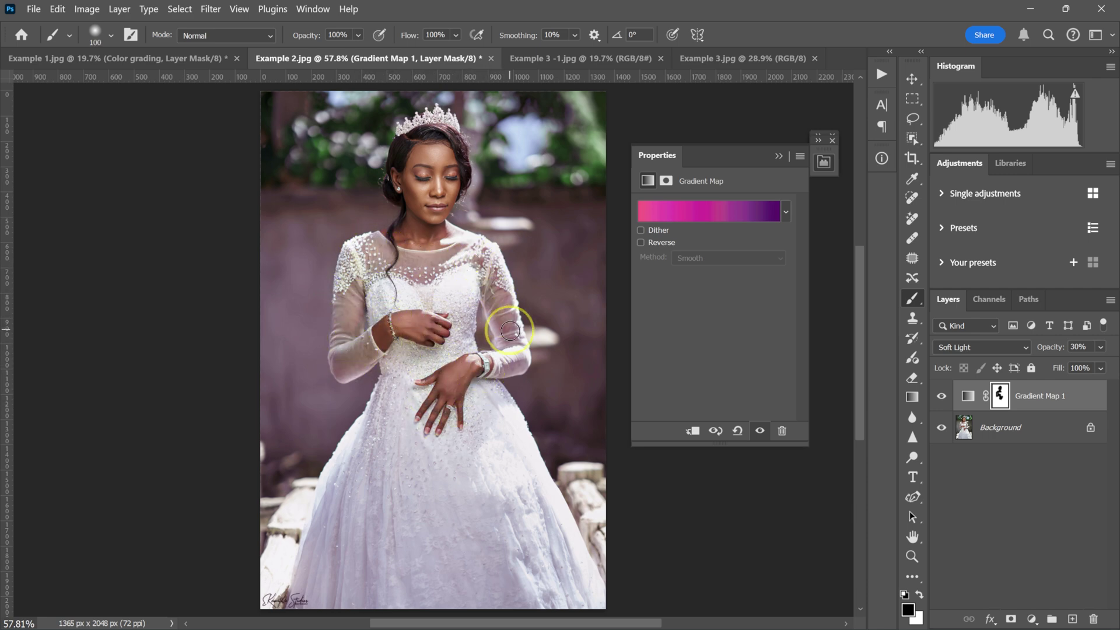
{"action": "left_click_drag", "start_coordinate": [428, 372], "coordinate": [444, 413]}
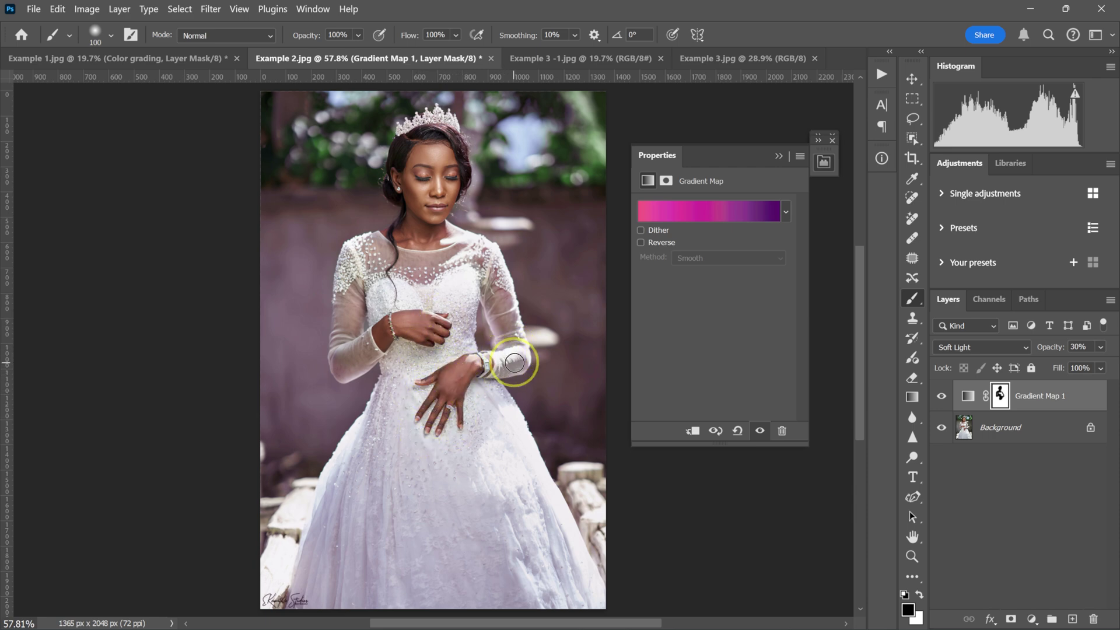
{"action": "left_click_drag", "start_coordinate": [513, 342], "coordinate": [499, 291]}
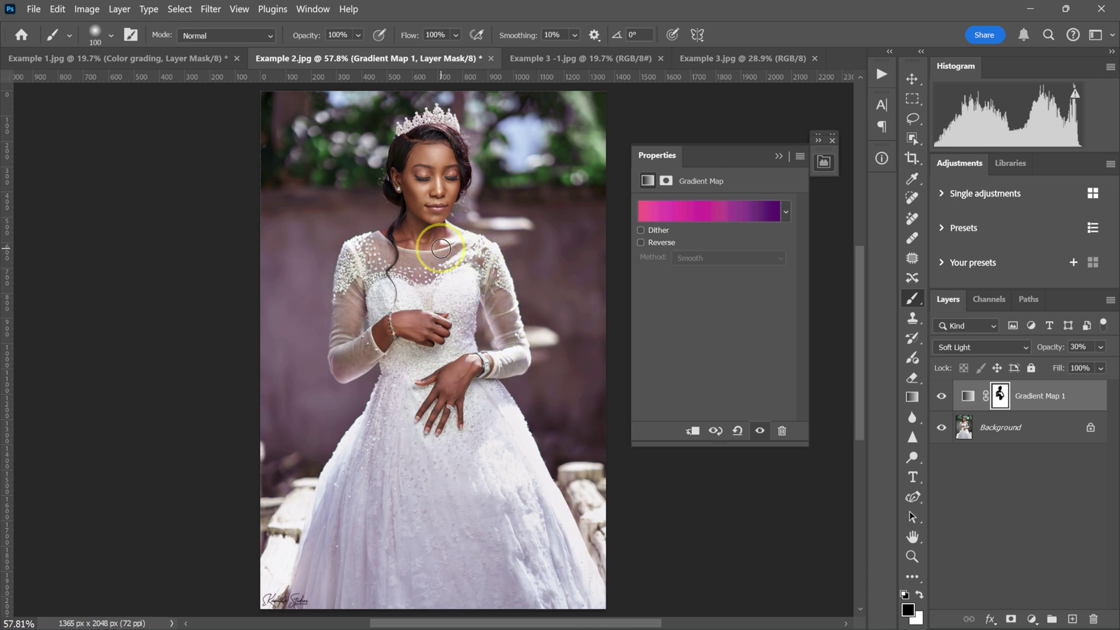
{"action": "left_click_drag", "start_coordinate": [442, 248], "coordinate": [601, 169]}
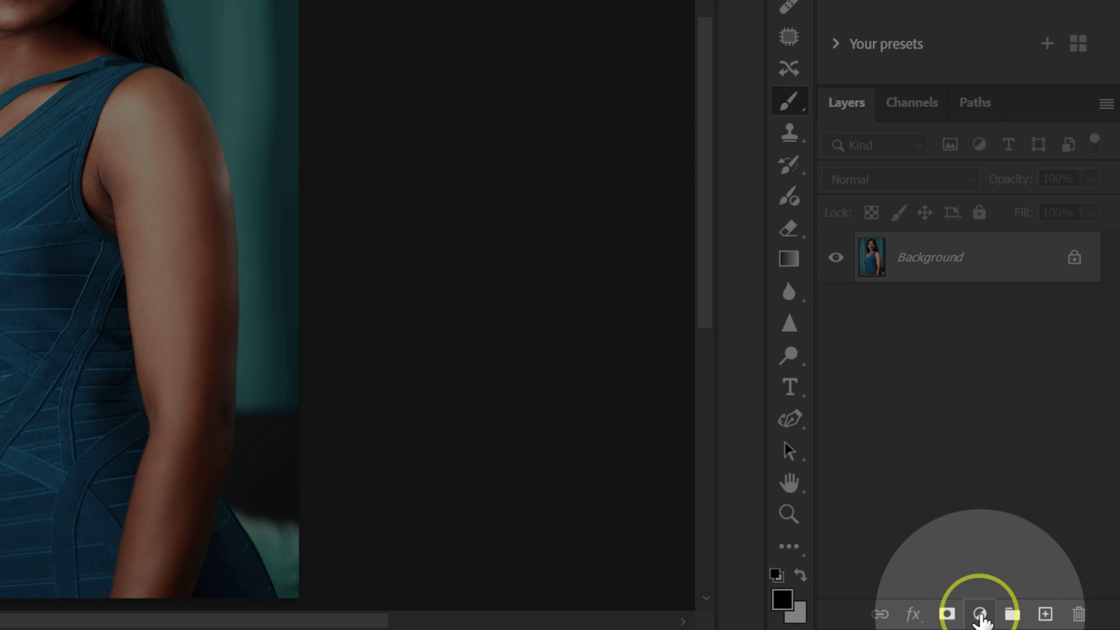
Step: Add a Selective Color 1 adjustment layer and set its Colors range to Cyans
{"action": "left_click", "coordinate": [981, 615]}
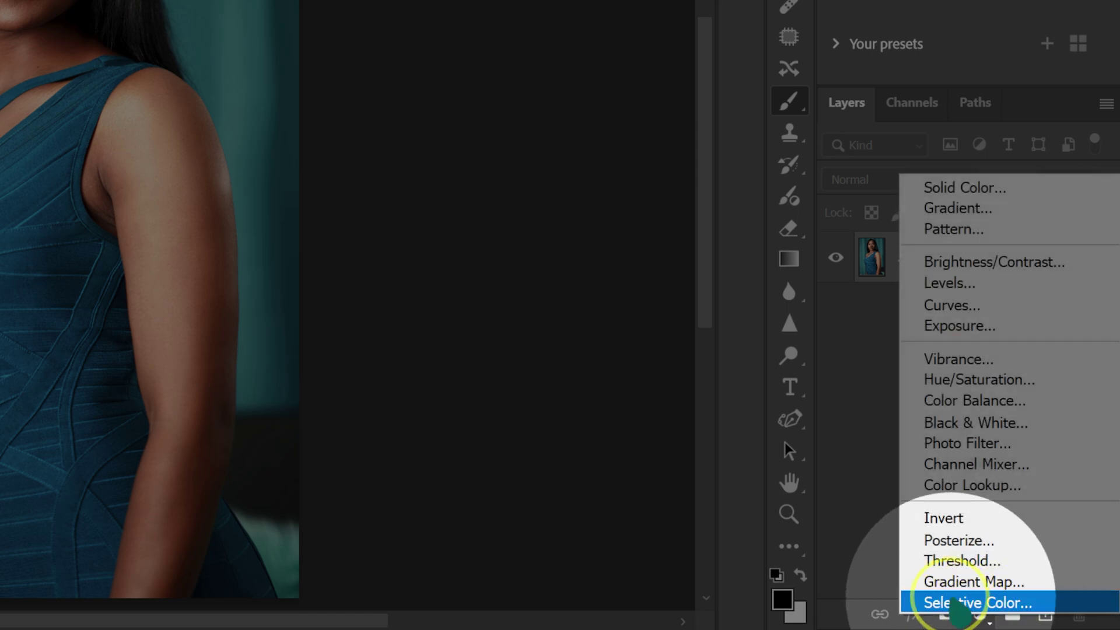
{"action": "left_click", "coordinate": [960, 604]}
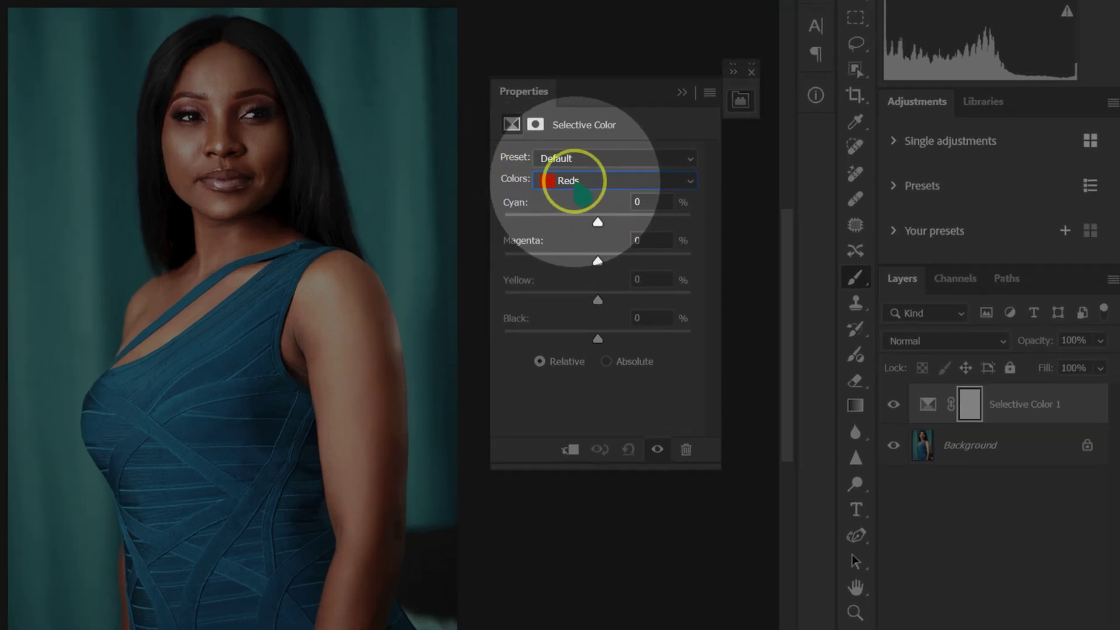
{"action": "left_click", "coordinate": [578, 184]}
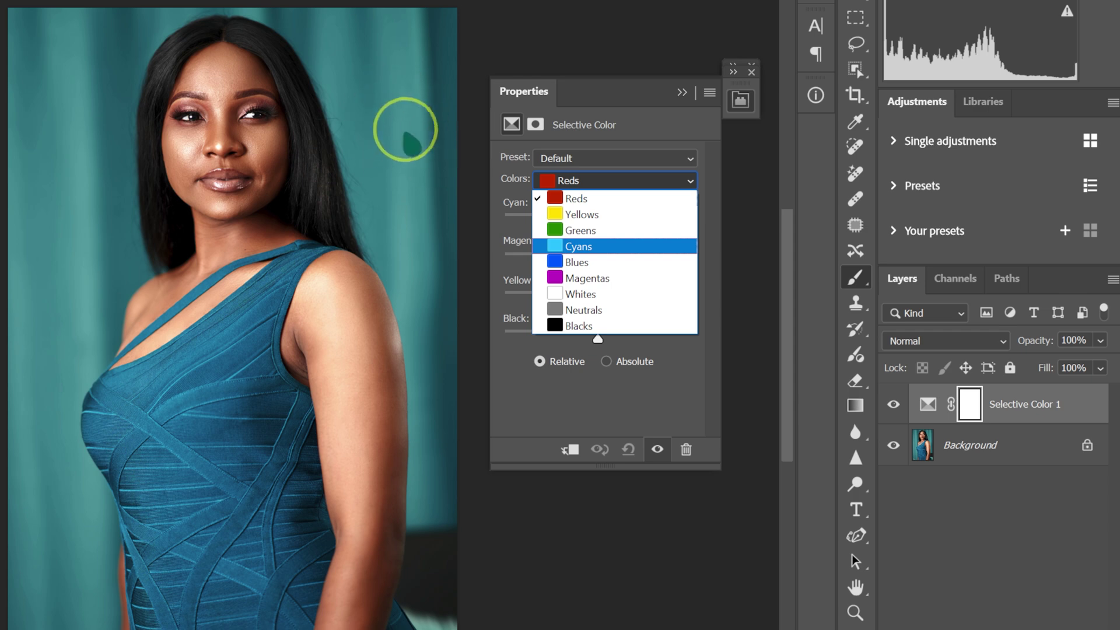
{"action": "left_click", "coordinate": [579, 262]}
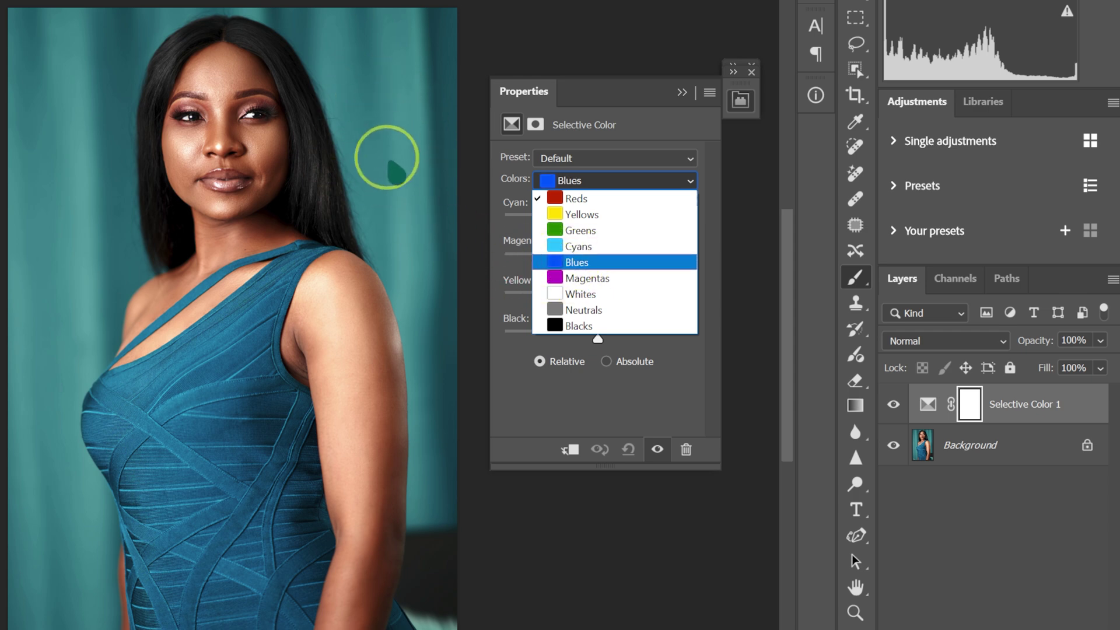
{"action": "left_click", "coordinate": [578, 246]}
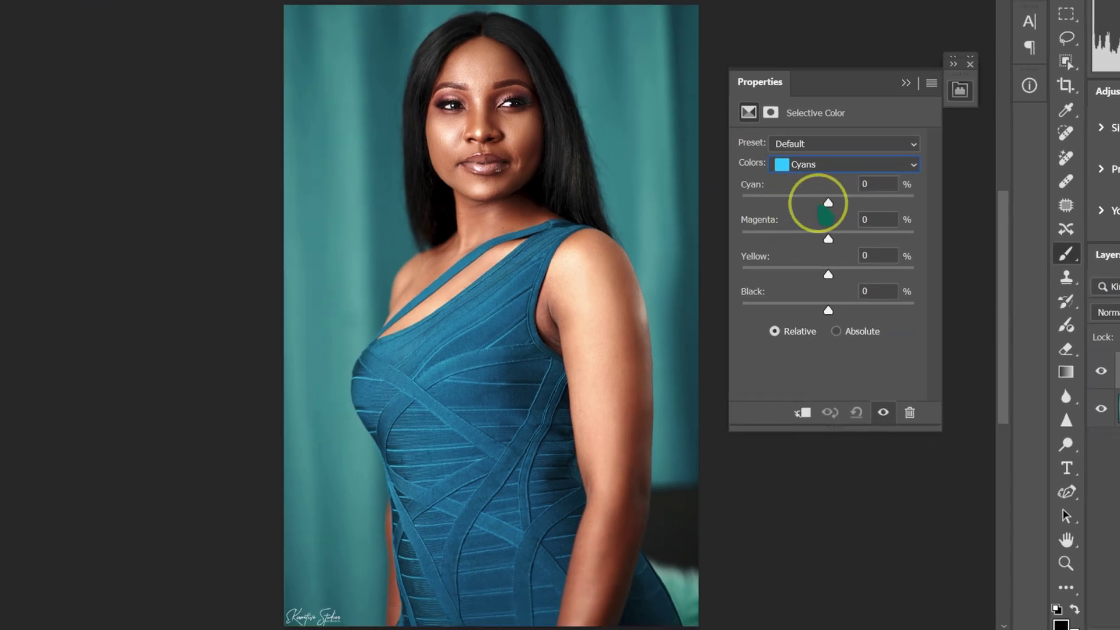
Step: Trial a green look with the Cyans' Cyan, Magenta and Yellow sliders, then reset to defaults
{"action": "left_click_drag", "start_coordinate": [588, 221], "coordinate": [513, 222]}
{"action": "left_click_drag", "start_coordinate": [749, 200], "coordinate": [697, 200]}
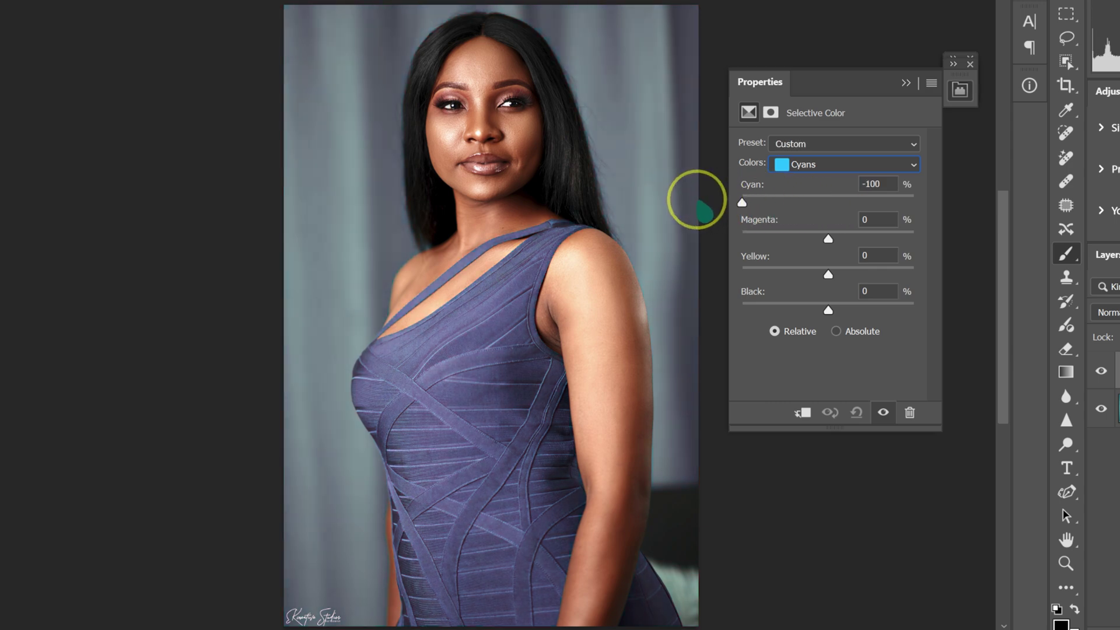
{"action": "left_click_drag", "start_coordinate": [697, 200], "coordinate": [945, 211]}
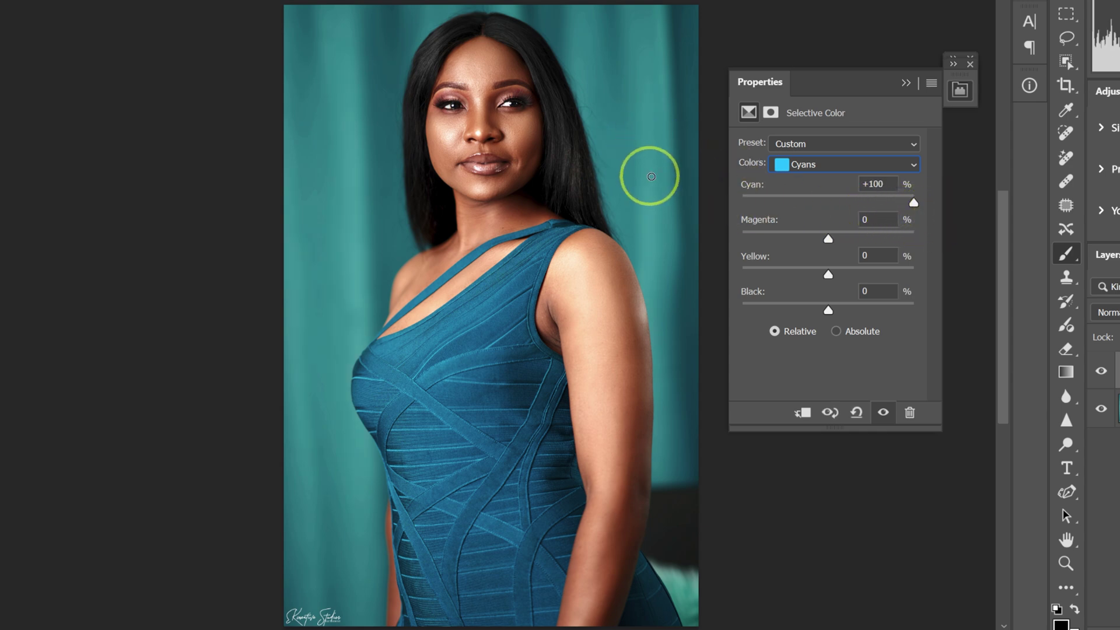
{"action": "left_click_drag", "start_coordinate": [829, 239], "coordinate": [798, 239]}
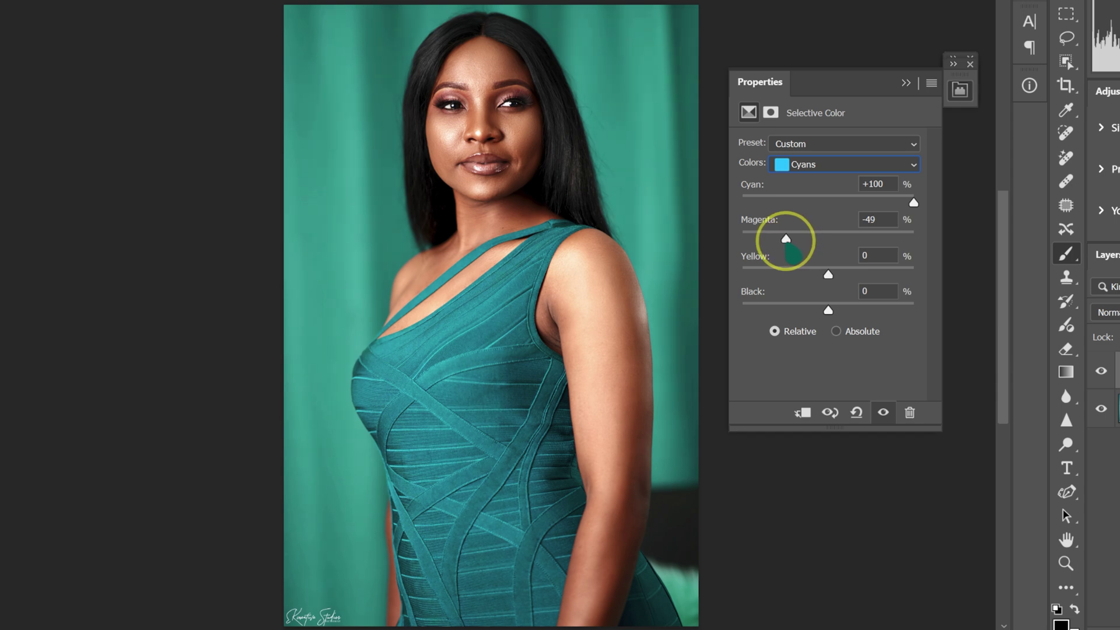
{"action": "left_click_drag", "start_coordinate": [786, 239], "coordinate": [769, 239]}
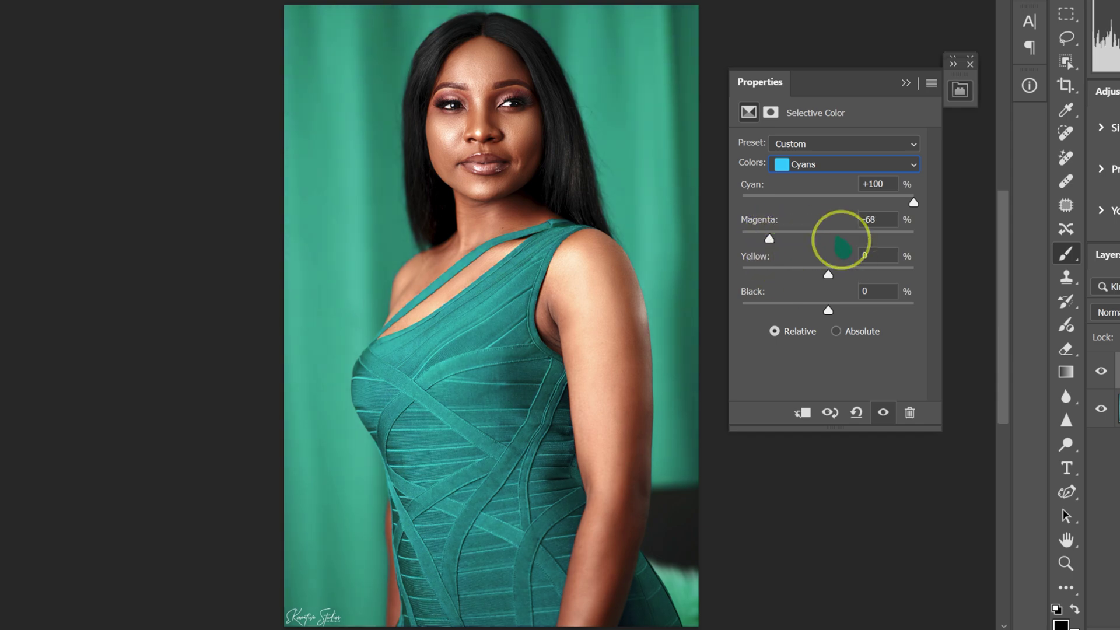
{"action": "left_click_drag", "start_coordinate": [829, 274], "coordinate": [887, 275]}
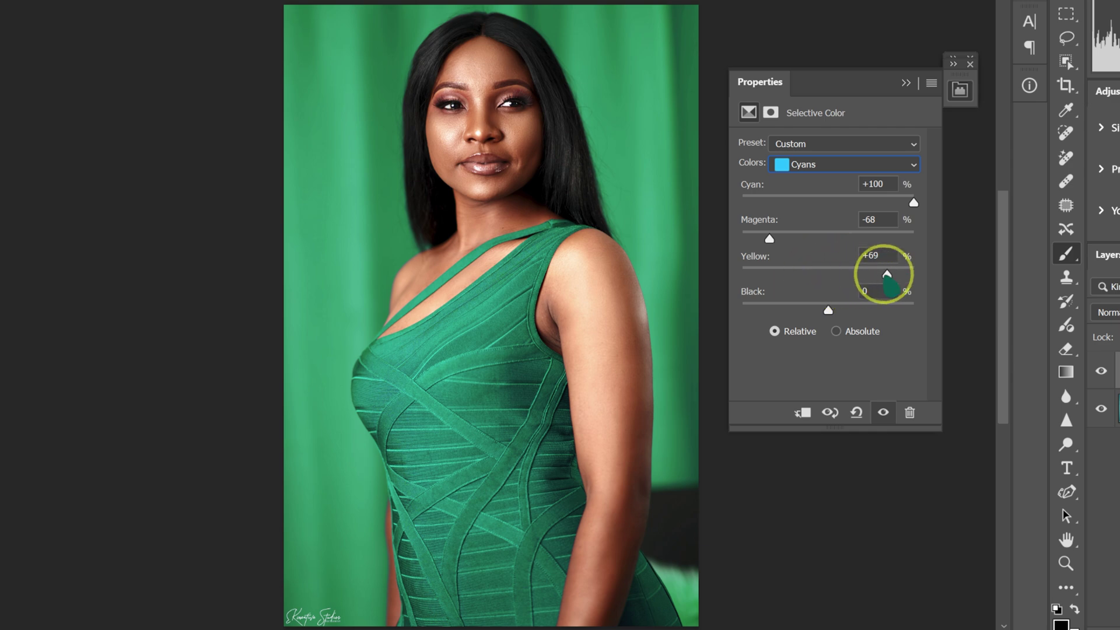
{"action": "left_click_drag", "start_coordinate": [887, 274], "coordinate": [848, 275]}
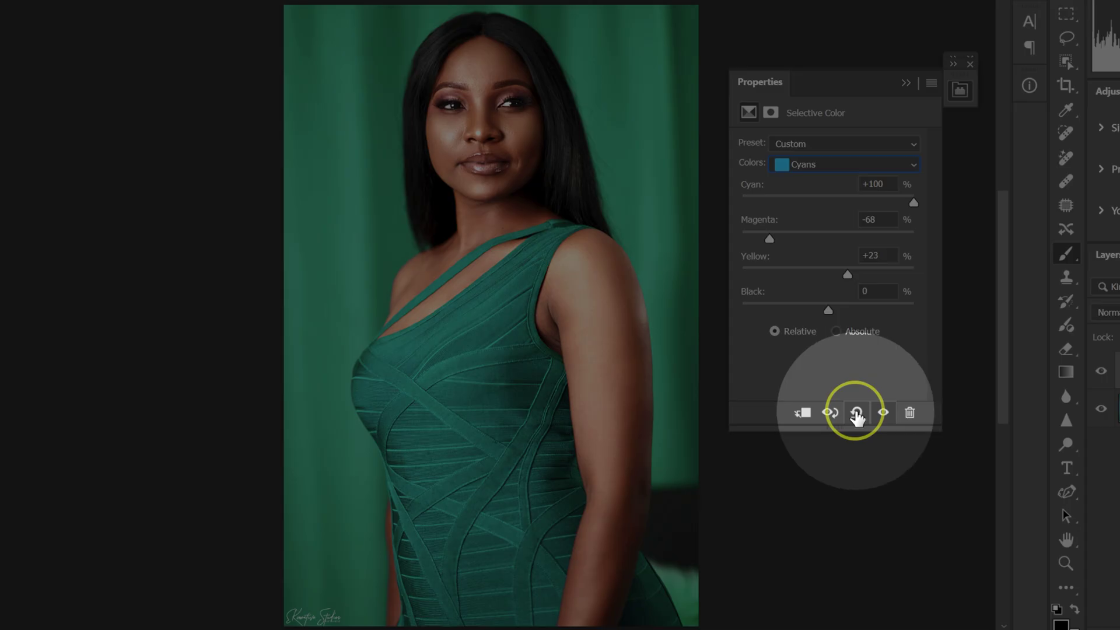
{"action": "left_click", "coordinate": [857, 414]}
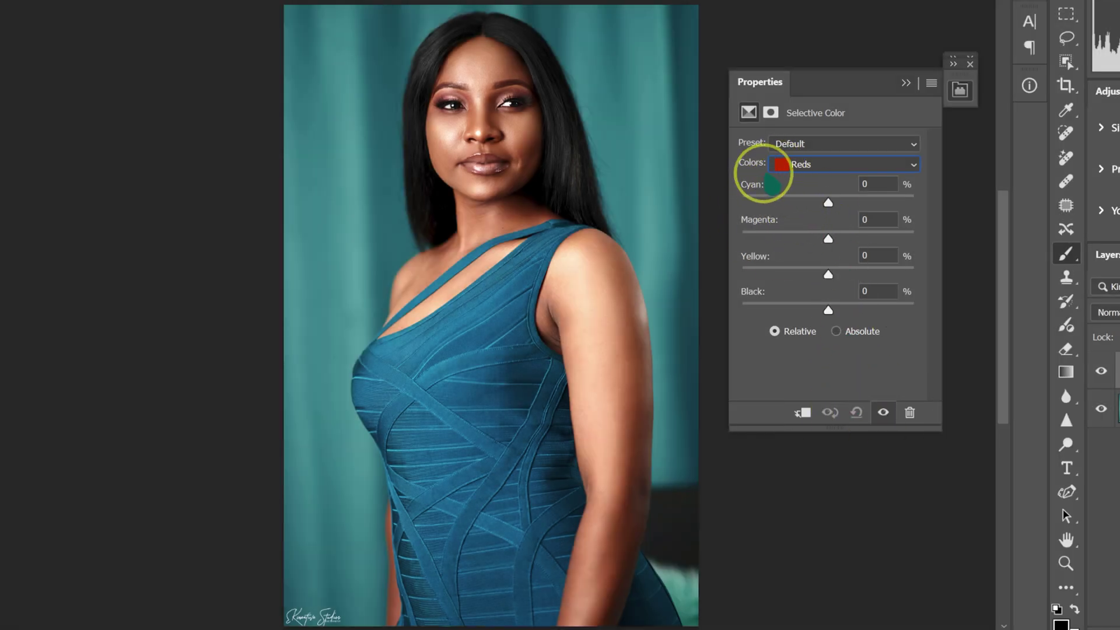
Step: Choose Cyans and set Cyan +45, Magenta +16, Yellow +14 and Black -5
{"action": "left_click", "coordinate": [798, 163]}
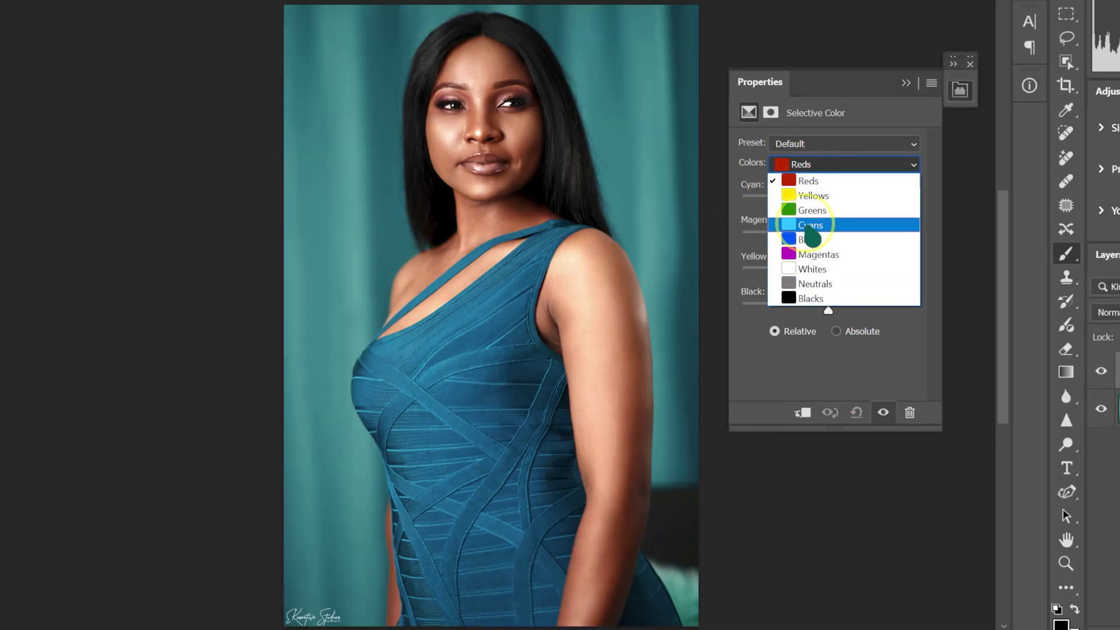
{"action": "left_click", "coordinate": [810, 225]}
{"action": "left_click_drag", "start_coordinate": [828, 203], "coordinate": [867, 203]}
{"action": "left_click_drag", "start_coordinate": [828, 239], "coordinate": [839, 274]}
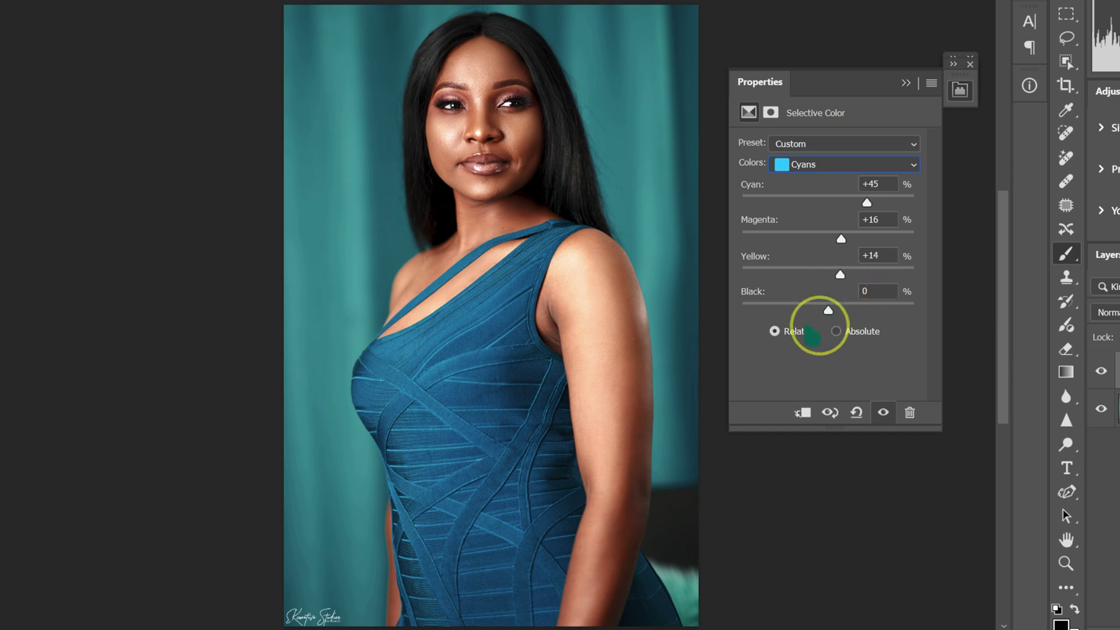
{"action": "left_click_drag", "start_coordinate": [829, 311], "coordinate": [742, 310]}
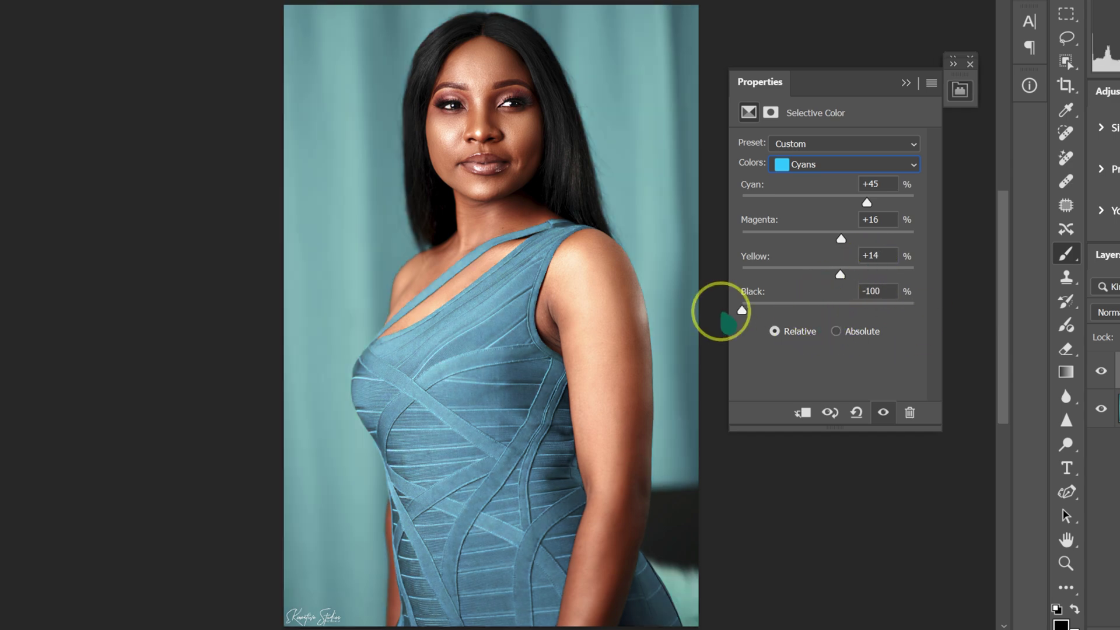
{"action": "left_click_drag", "start_coordinate": [721, 311], "coordinate": [929, 313]}
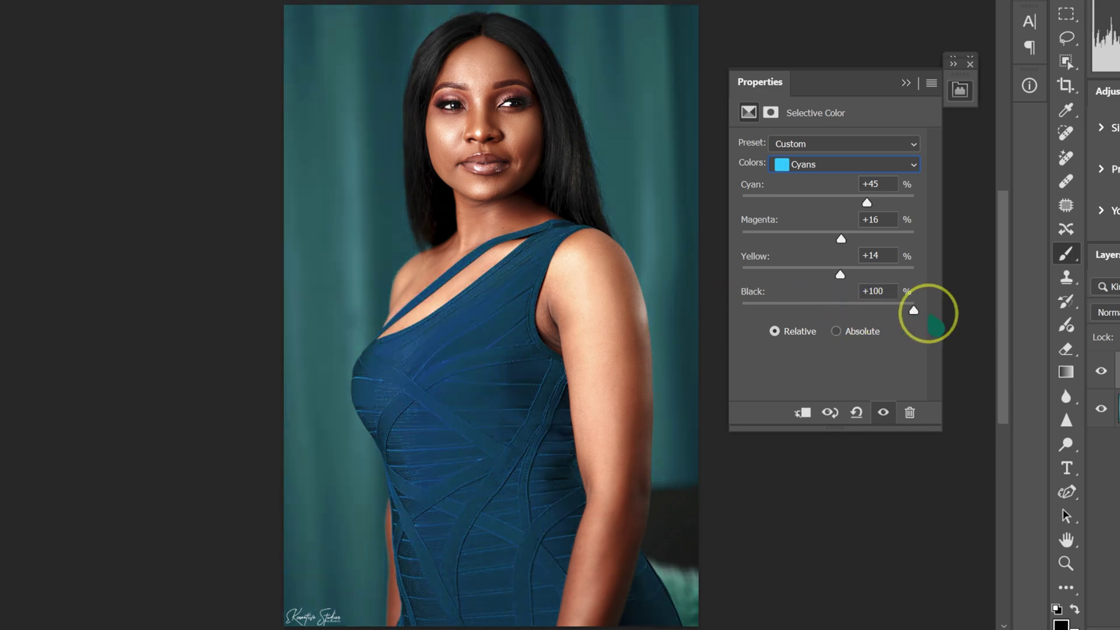
{"action": "left_click_drag", "start_coordinate": [929, 313], "coordinate": [824, 310]}
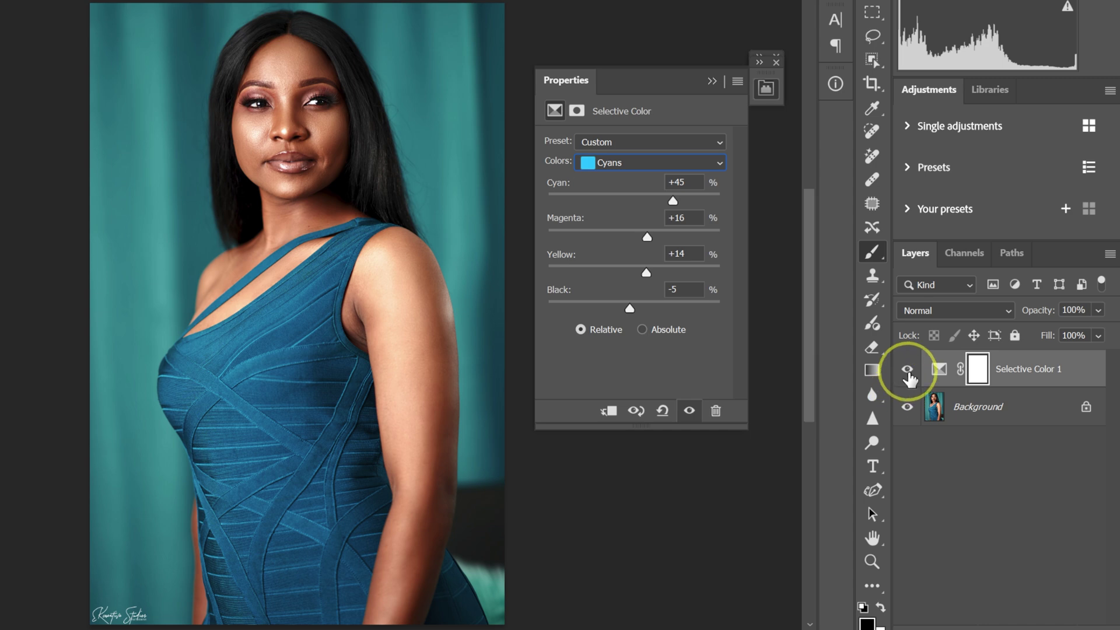
{"action": "left_click", "coordinate": [1102, 371]}
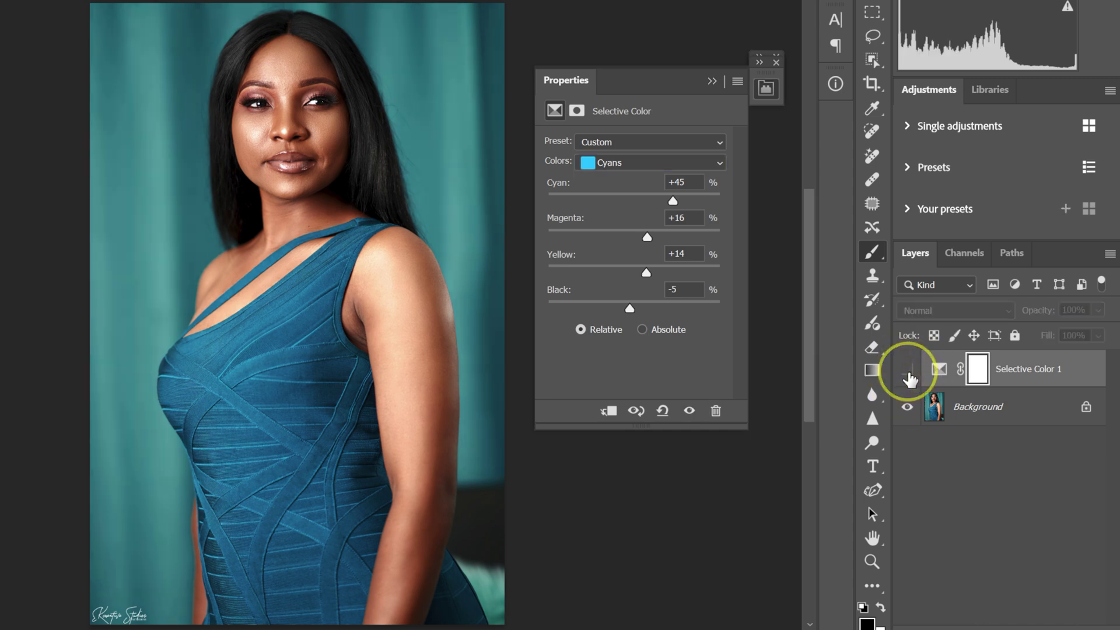
{"action": "left_click", "coordinate": [908, 371]}
{"action": "left_click", "coordinate": [908, 372]}
{"action": "left_click", "coordinate": [907, 371]}
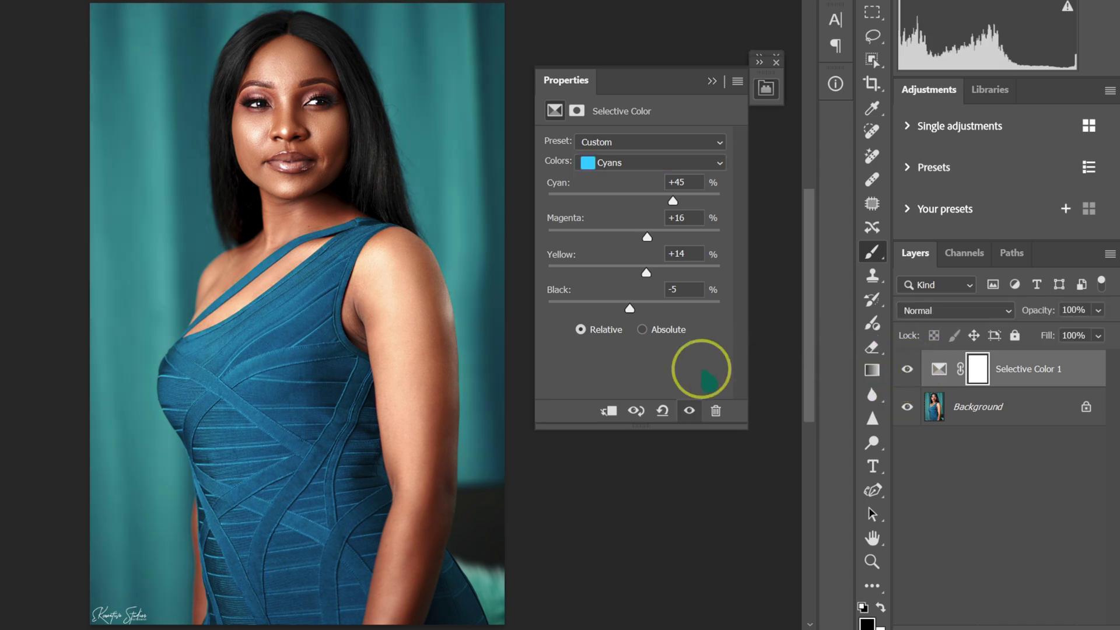